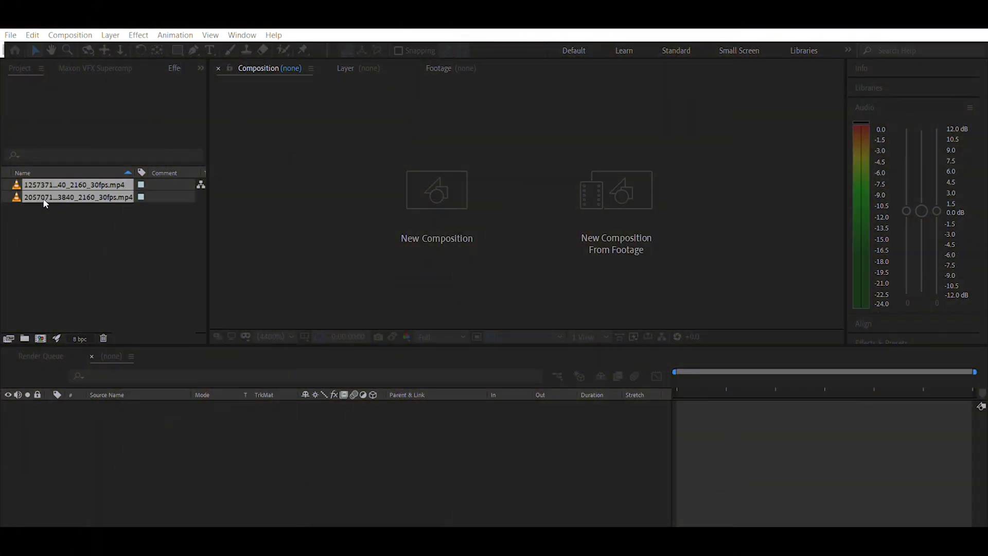
Create a separate composition from each of the two imported drone clips.
{"action": "left_click", "coordinate": [42, 209]}
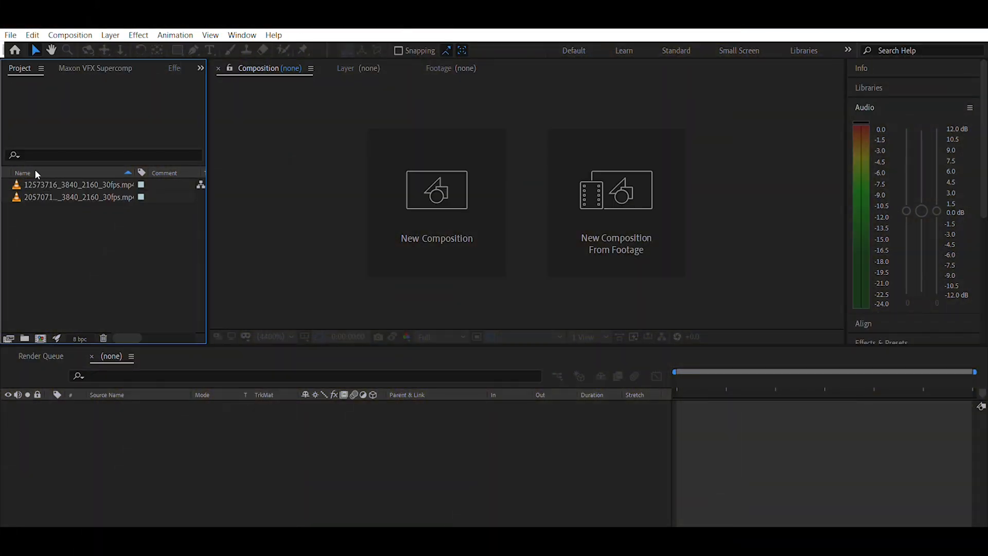
{"action": "left_click_drag", "start_coordinate": [36, 183], "coordinate": [47, 183]}
{"action": "left_click_drag", "start_coordinate": [42, 312], "coordinate": [46, 336]}
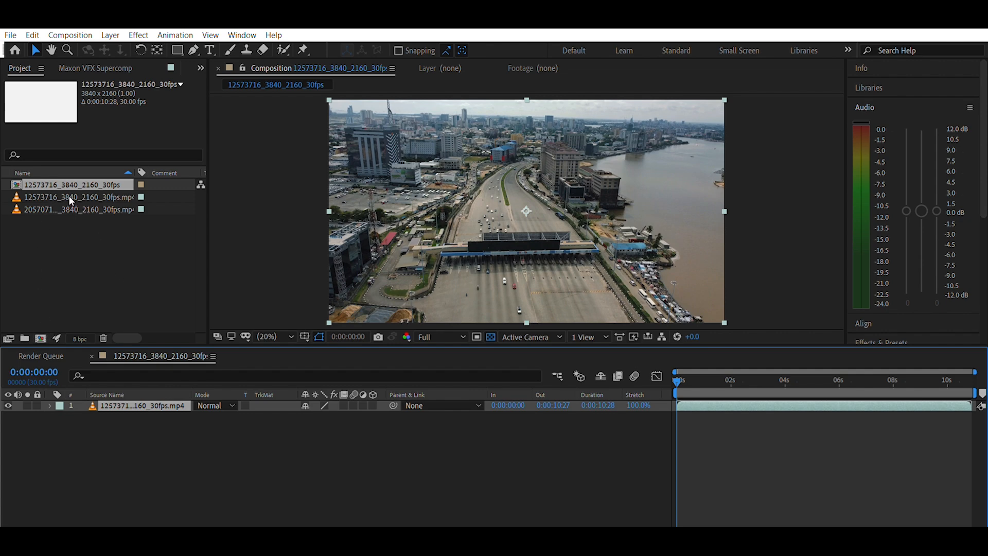
{"action": "left_click_drag", "start_coordinate": [69, 208], "coordinate": [41, 337]}
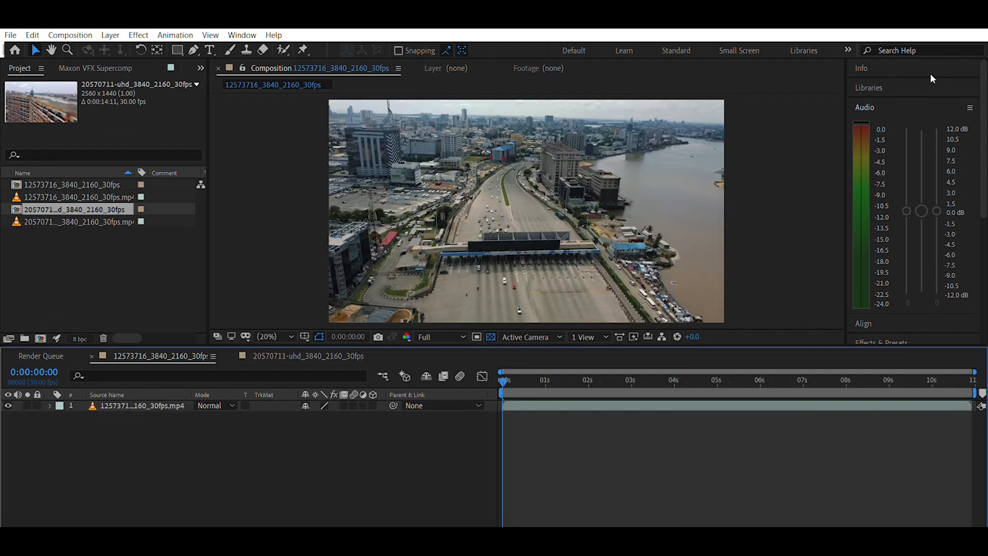
Run Track Camera from the Tracker on the clip in the 12573716_3840_2160_30fps composition.
{"action": "key", "text": "ctrl+2"}
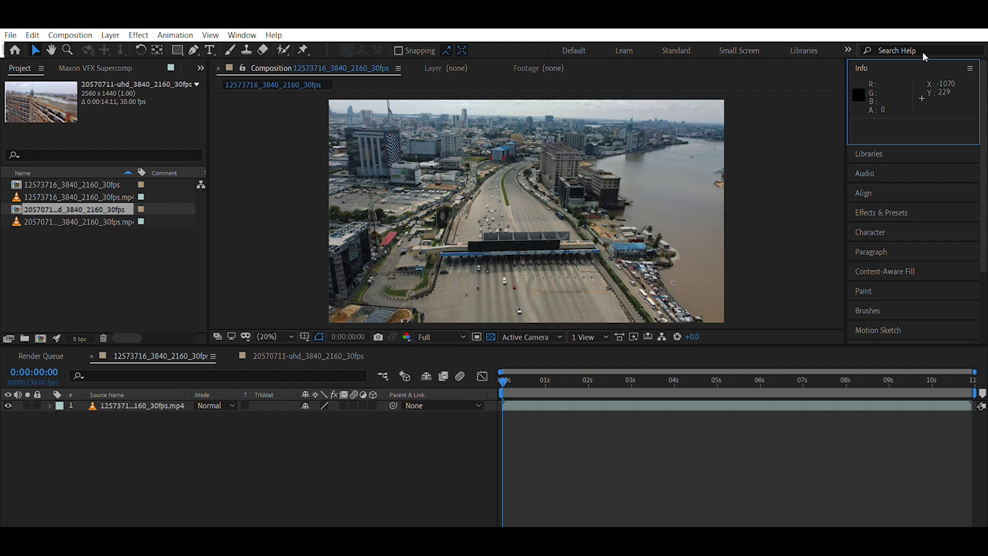
{"action": "scroll", "coordinate": [913, 249], "scroll_direction": "down", "scroll_amount": 3}
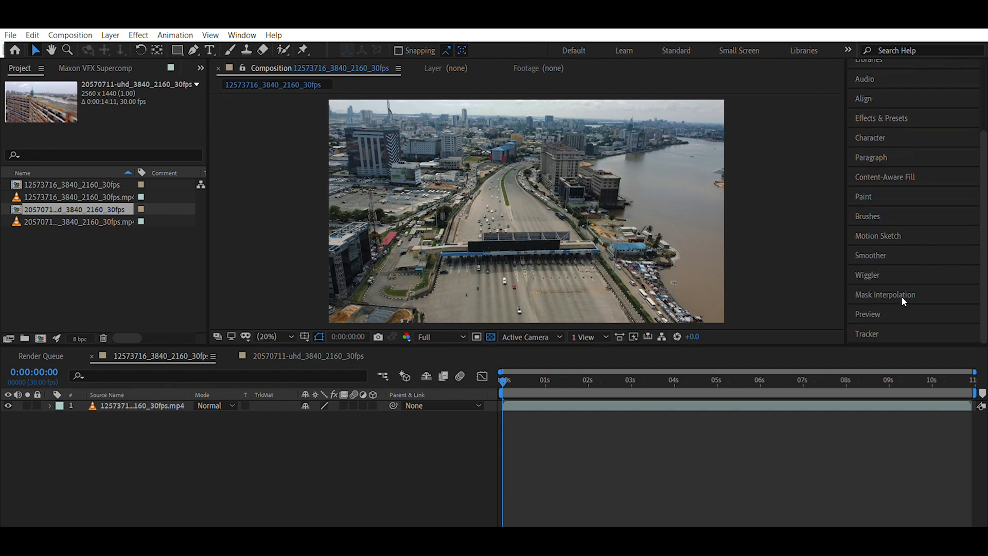
{"action": "left_click", "coordinate": [895, 320]}
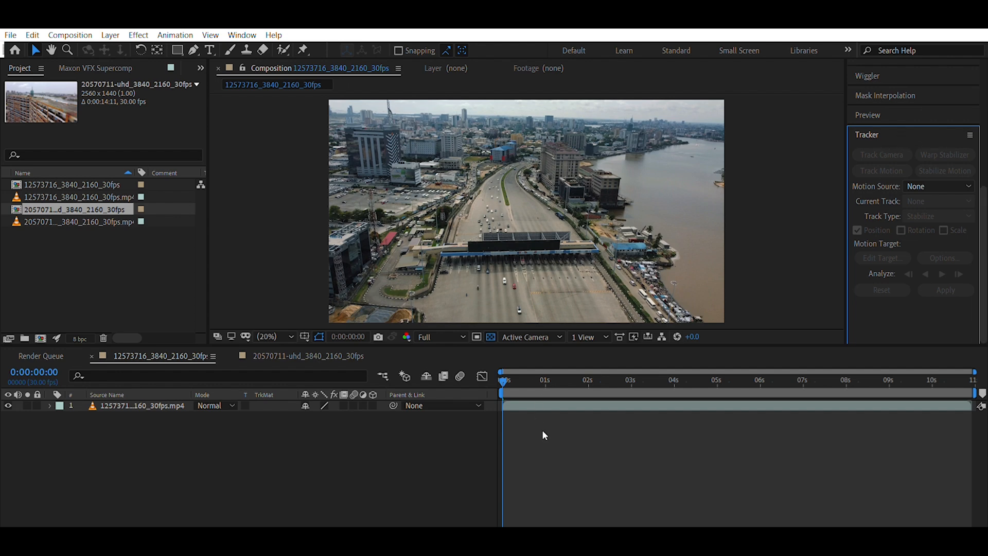
{"action": "left_click", "coordinate": [596, 405]}
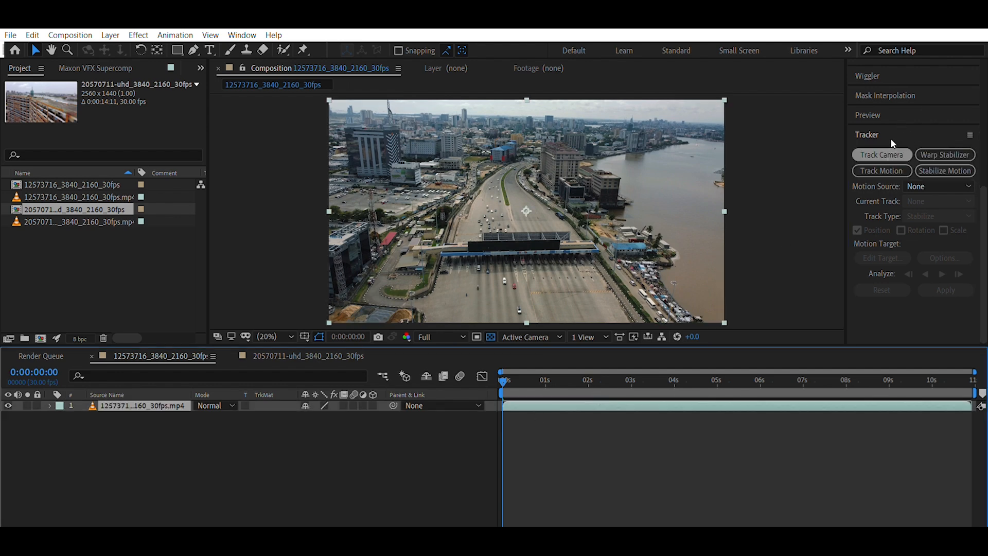
{"action": "left_click", "coordinate": [888, 154]}
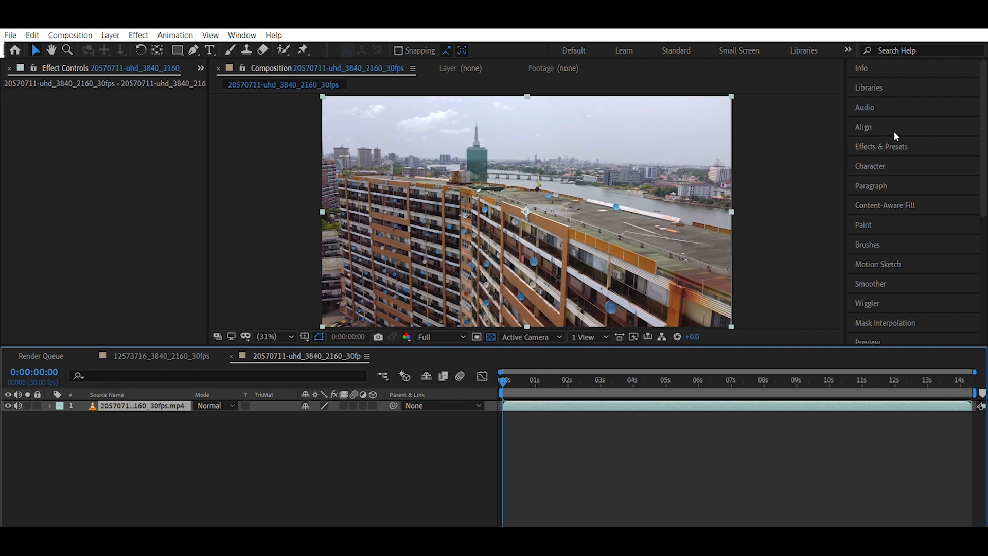
Find the 3D Camera Tracker effect and apply it to the clip in the 20570711-uhd_3840_2160_30fps composition.
{"action": "left_click", "coordinate": [918, 146]}
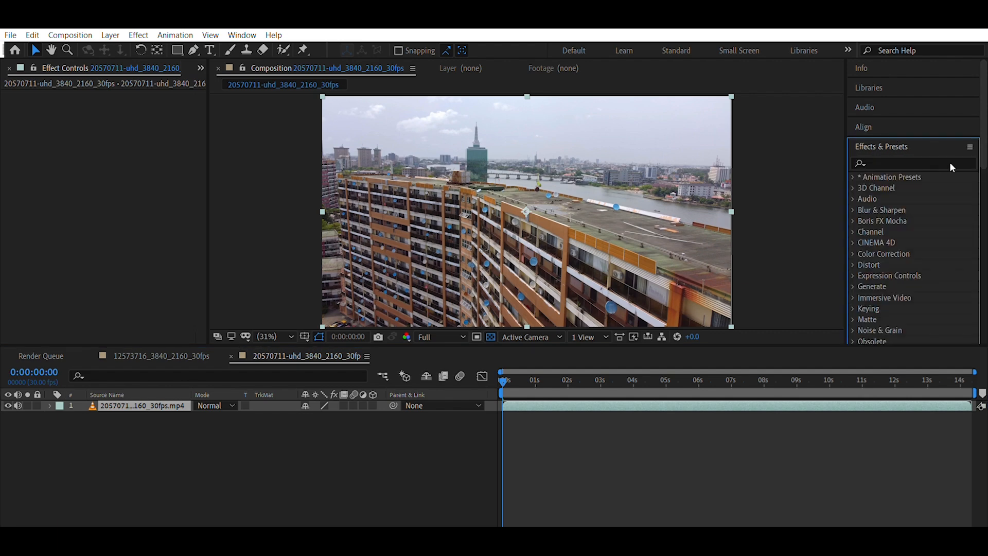
{"action": "left_click", "coordinate": [902, 162]}
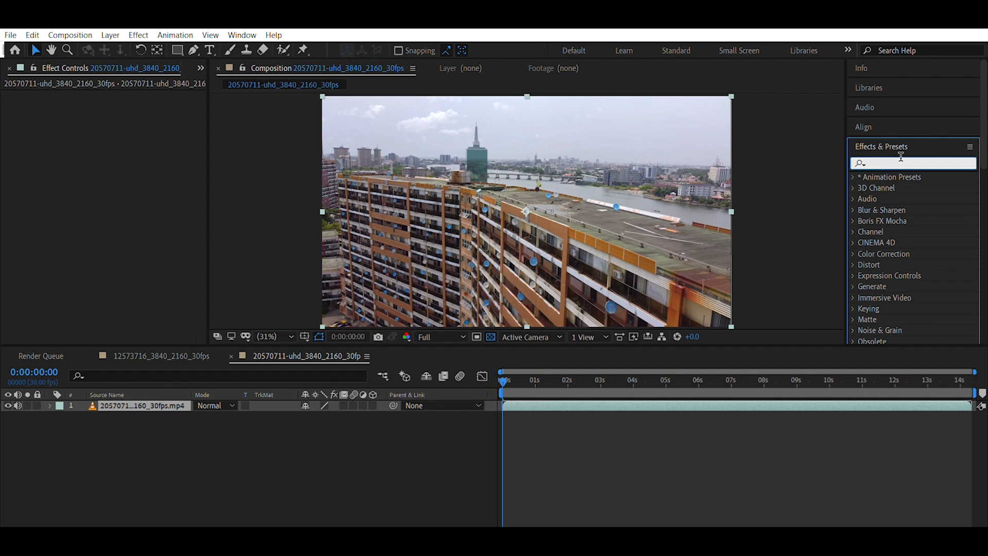
{"action": "type", "text": "3d ca"}
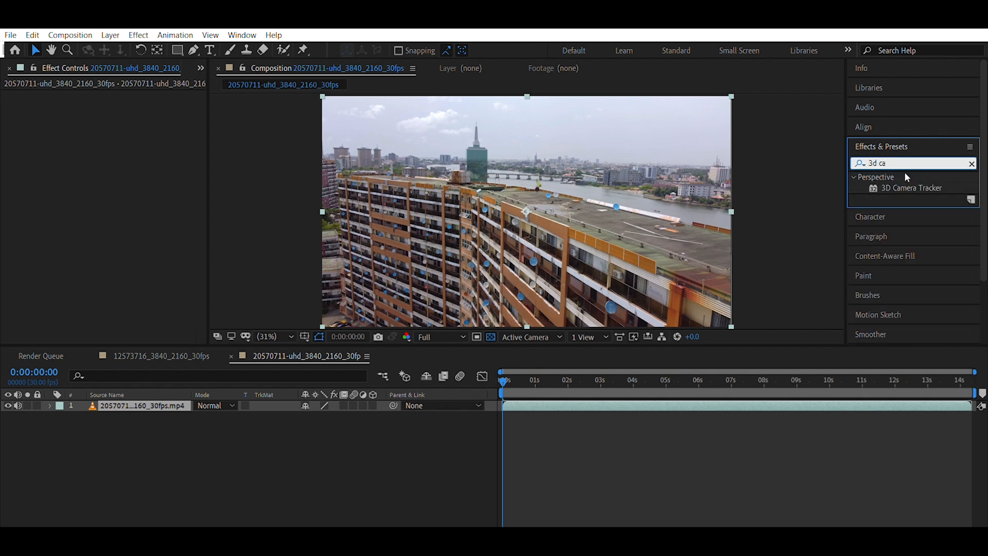
{"action": "left_click_drag", "start_coordinate": [908, 188], "coordinate": [595, 389]}
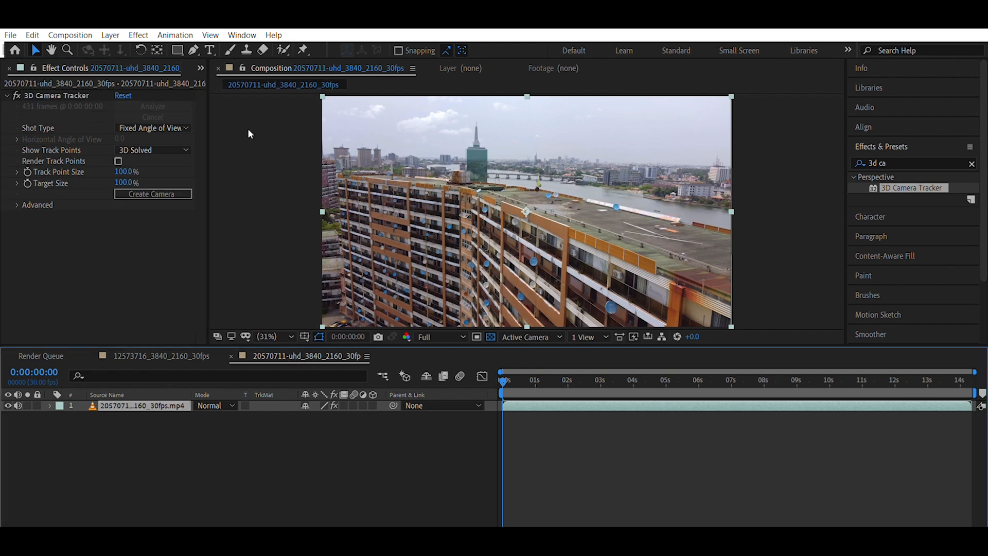
At 0:00:13:17, create a text layer and tracker camera from the tracked points on the green glass tower.
{"action": "left_click", "coordinate": [88, 94]}
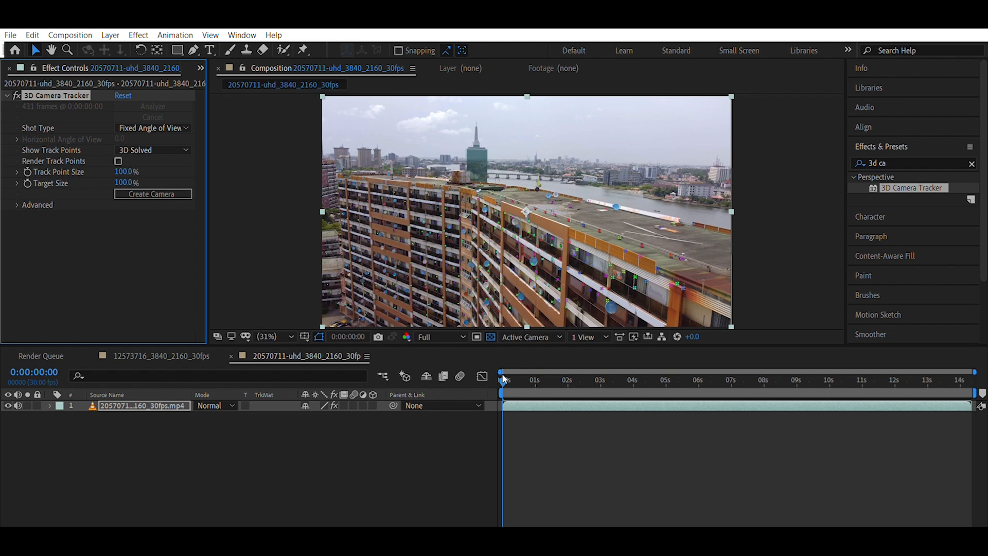
{"action": "left_click_drag", "start_coordinate": [503, 380], "coordinate": [684, 378]}
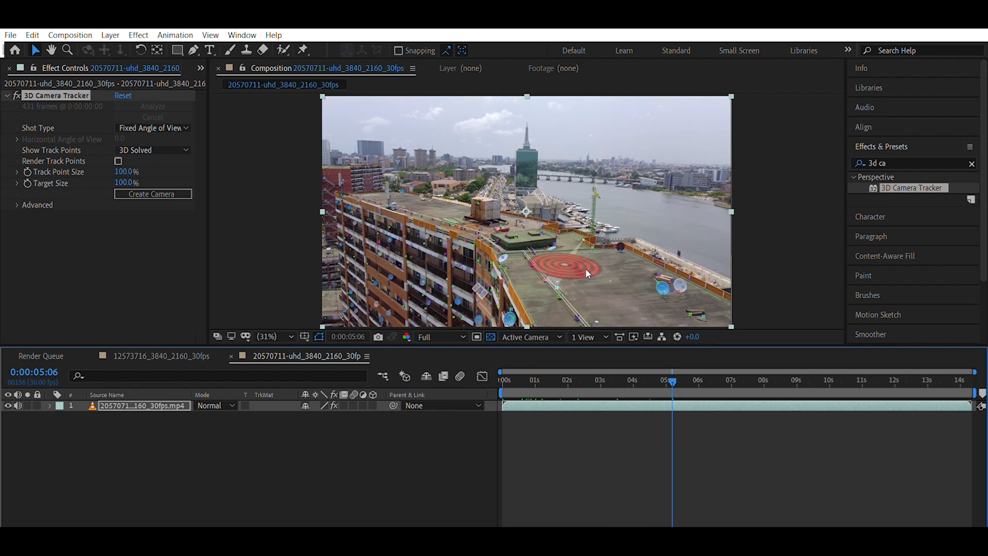
{"action": "left_click_drag", "start_coordinate": [711, 372], "coordinate": [946, 394]}
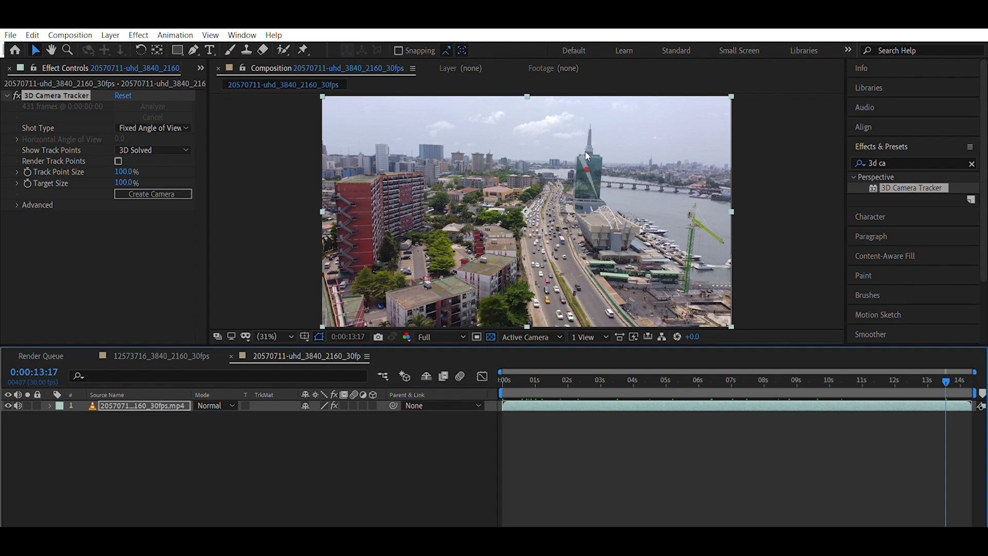
{"action": "left_click", "coordinate": [609, 143]}
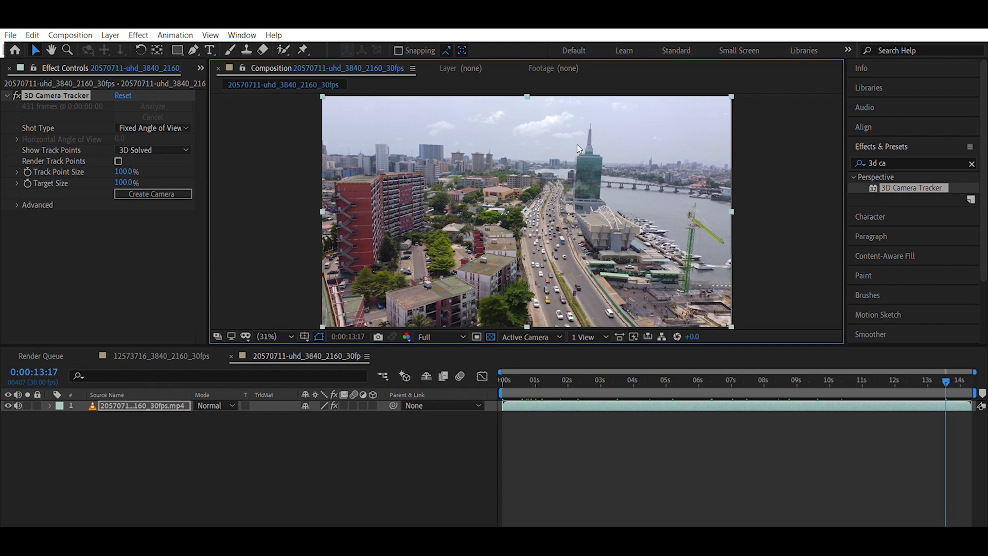
{"action": "left_click", "coordinate": [591, 190]}
{"action": "right_click", "coordinate": [629, 175]}
{"action": "left_click", "coordinate": [650, 182]}
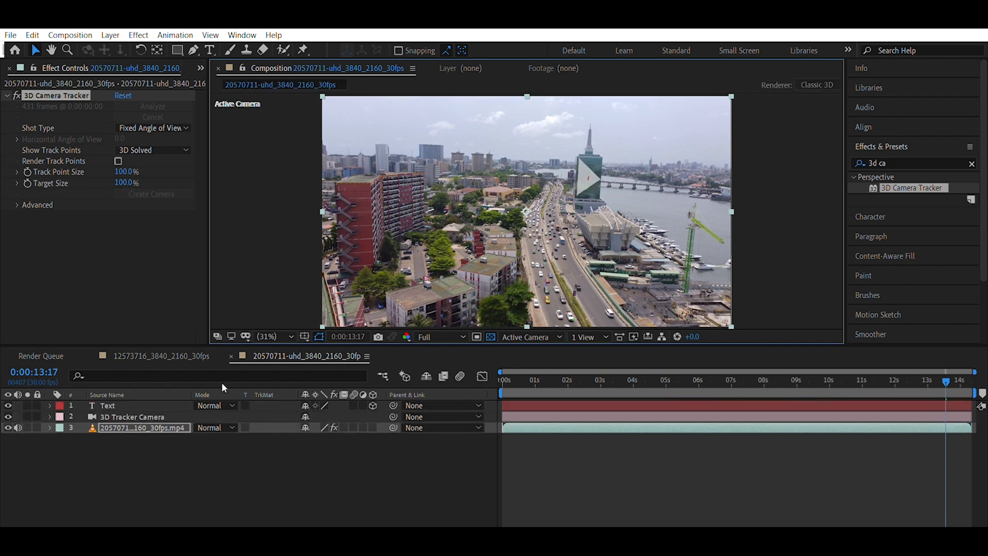
Change the tower's text to CIVIC CENTRE, scale it to 1497%, and rotate it to run across the tower.
{"action": "double_click", "coordinate": [105, 406]}
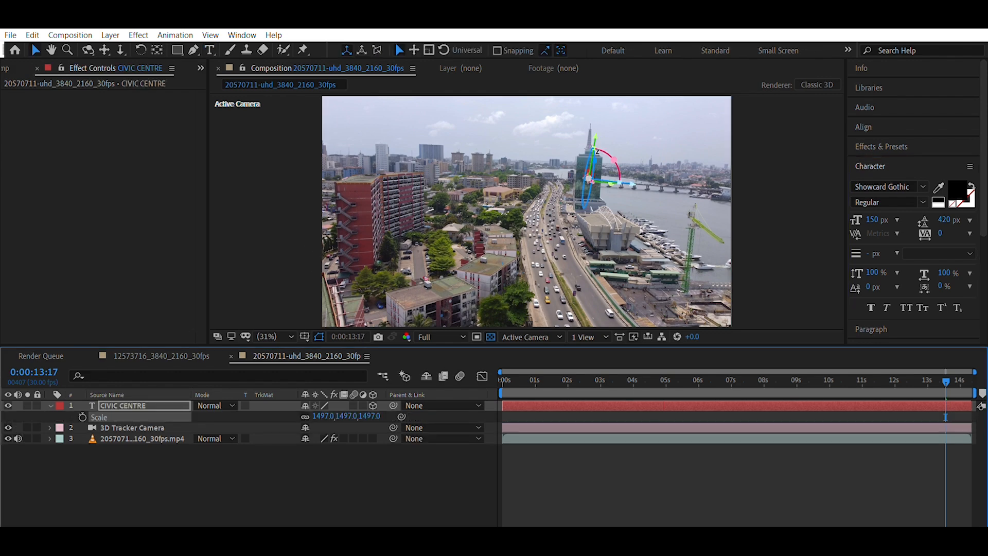
{"action": "left_click_drag", "start_coordinate": [614, 159], "coordinate": [637, 181]}
{"action": "left_click", "coordinate": [602, 177]}
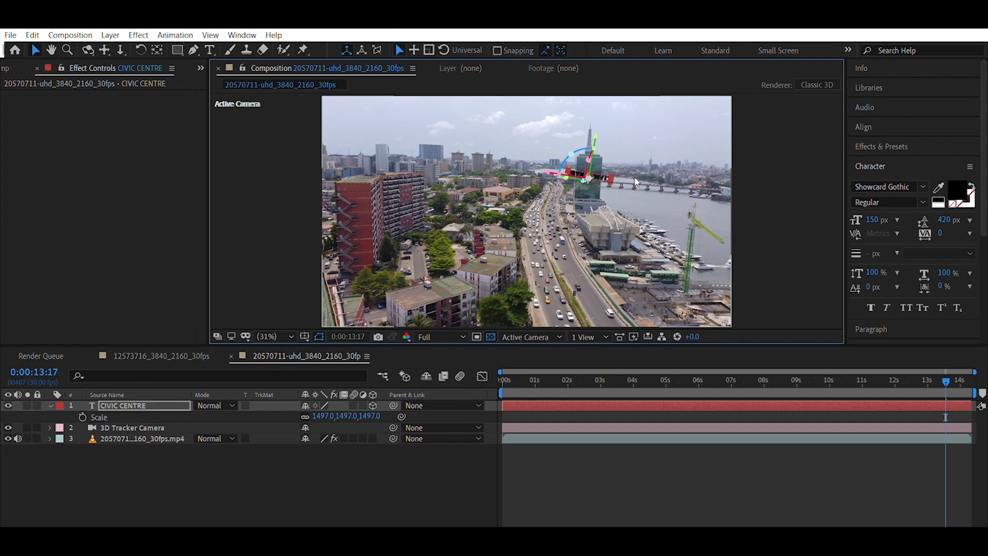
Give the CIVIC CENTRE text a white fill and a 7 px black stroke, and scale it to 2139%.
{"action": "double_click", "coordinate": [103, 405]}
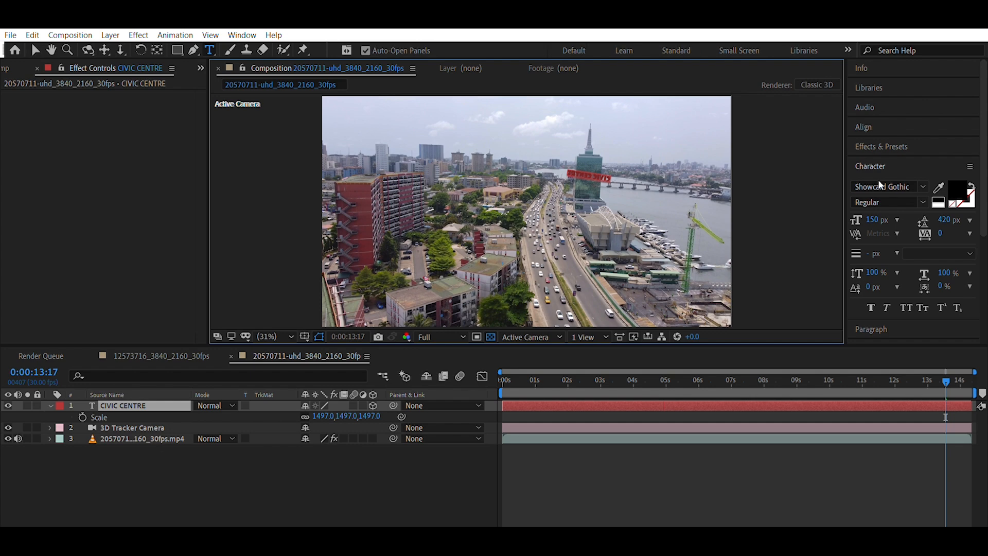
{"action": "left_click", "coordinate": [961, 182]}
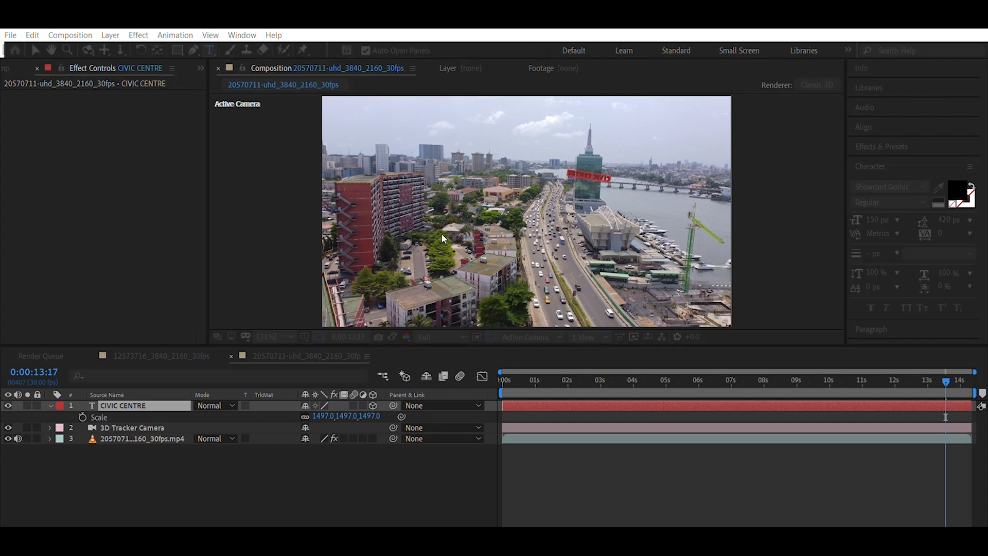
{"action": "left_click_drag", "start_coordinate": [284, 260], "coordinate": [95, 166]}
{"action": "key", "text": "Return"}
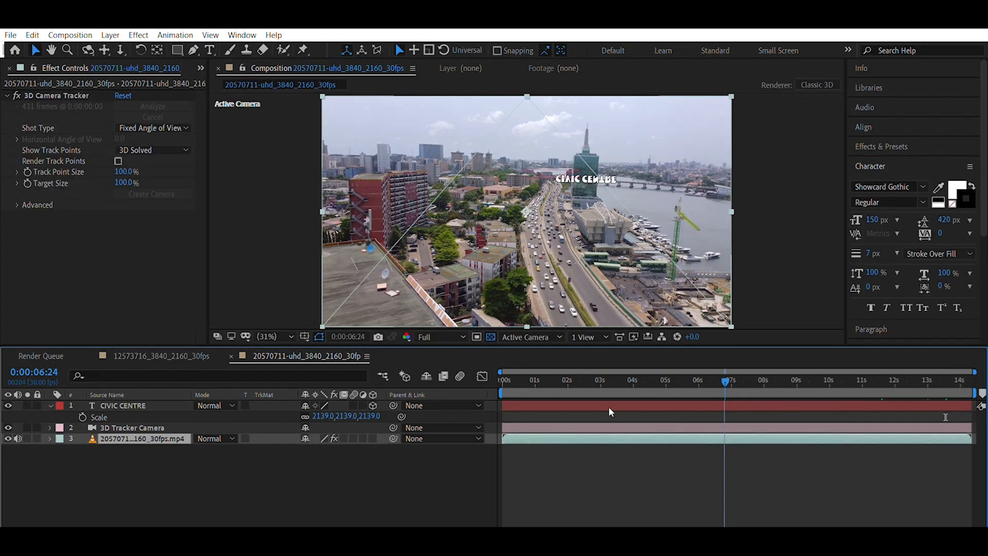
At 0:00:02:16, create a second text layer from the tracked points on the apartment block's flat rooftop.
{"action": "left_click", "coordinate": [549, 385]}
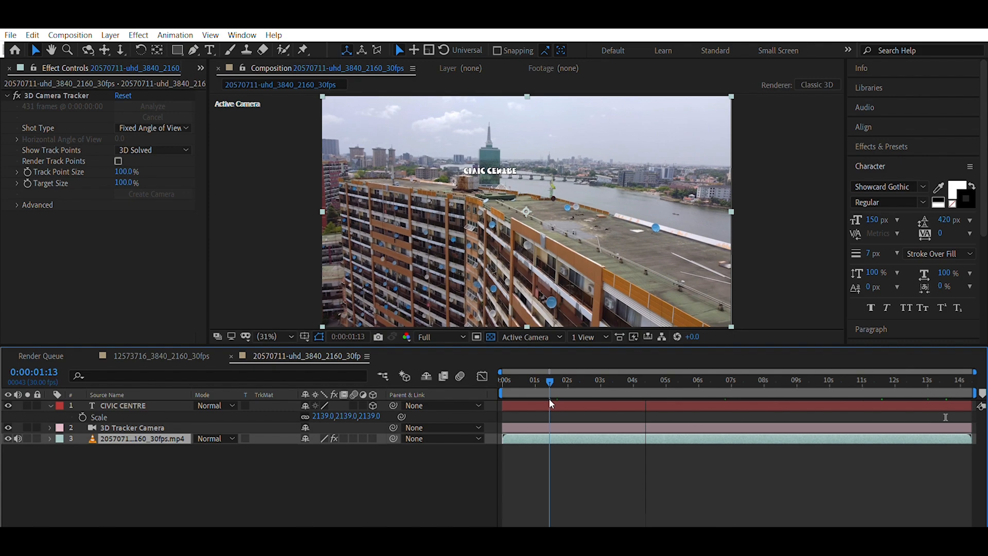
{"action": "key", "text": "Home"}
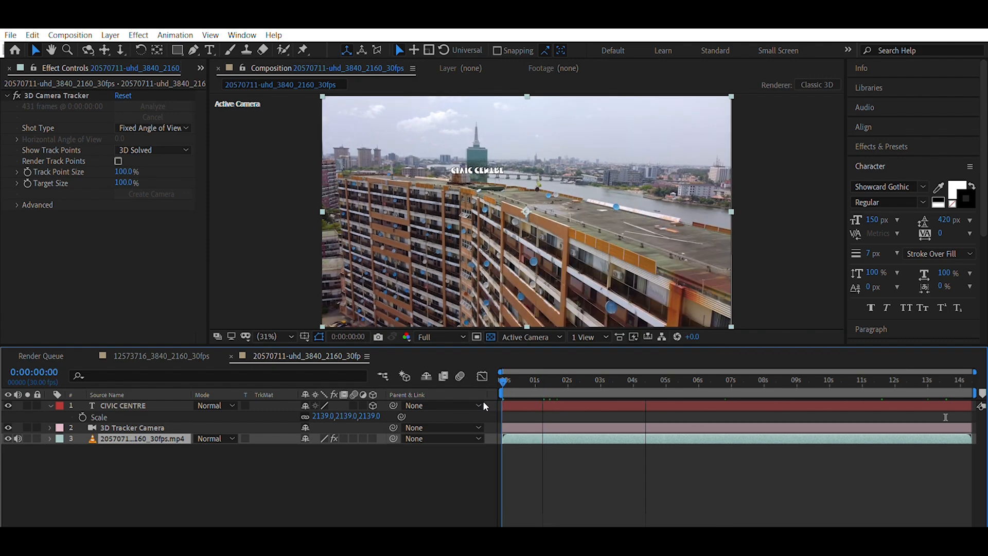
{"action": "left_click_drag", "start_coordinate": [575, 403], "coordinate": [868, 404]}
{"action": "left_click_drag", "start_coordinate": [715, 392], "coordinate": [585, 379]}
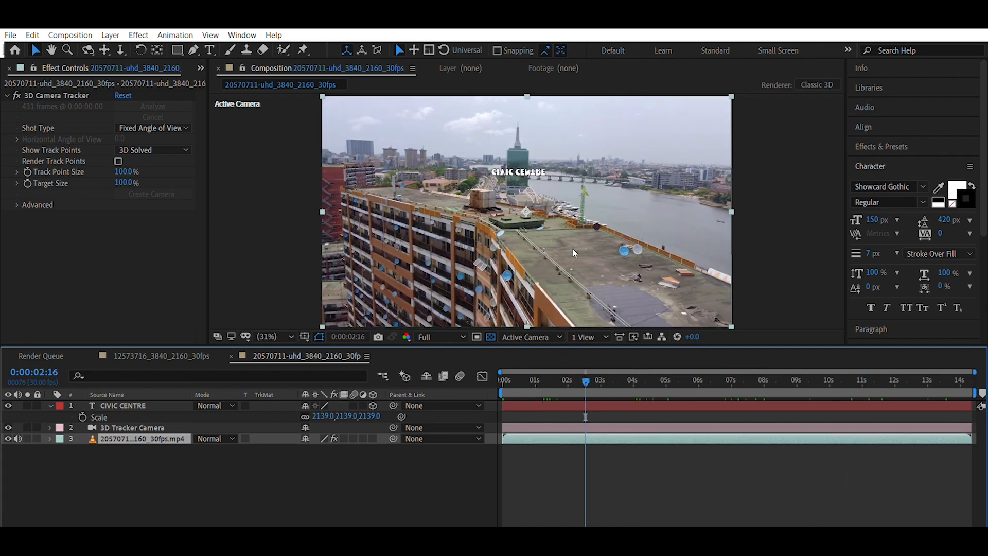
{"action": "left_click", "coordinate": [47, 95]}
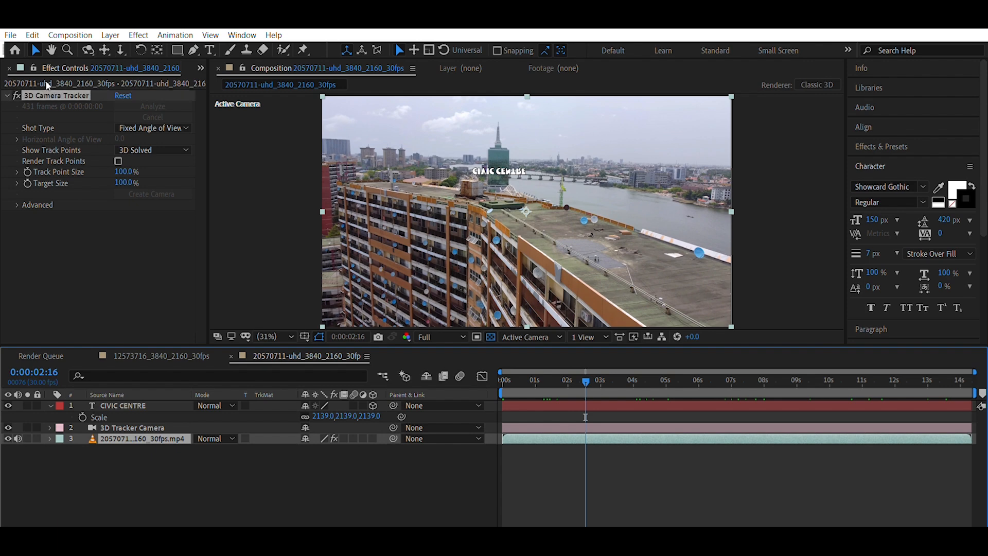
{"action": "right_click", "coordinate": [596, 249]}
{"action": "left_click", "coordinate": [598, 251]}
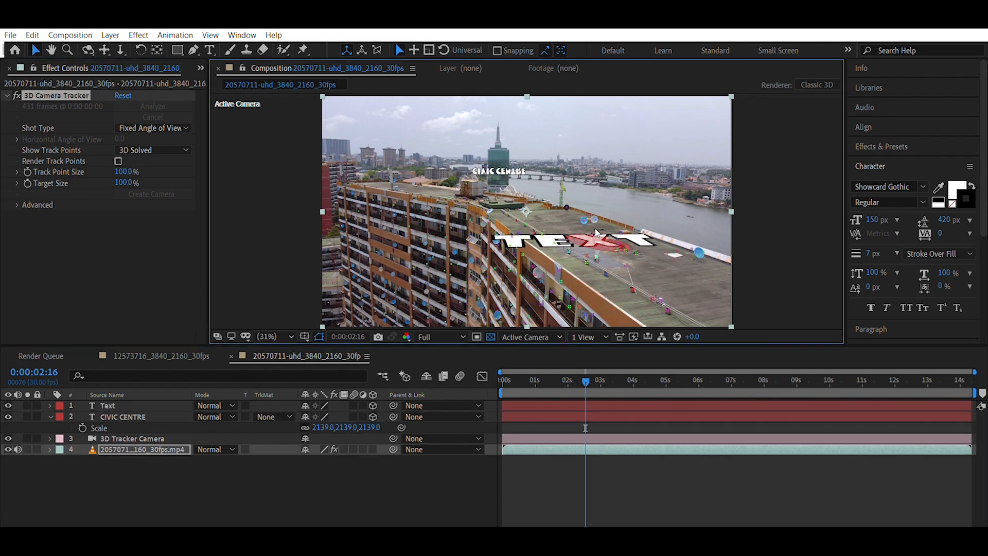
Change the rooftop text to 1004.
{"action": "double_click", "coordinate": [91, 403]}
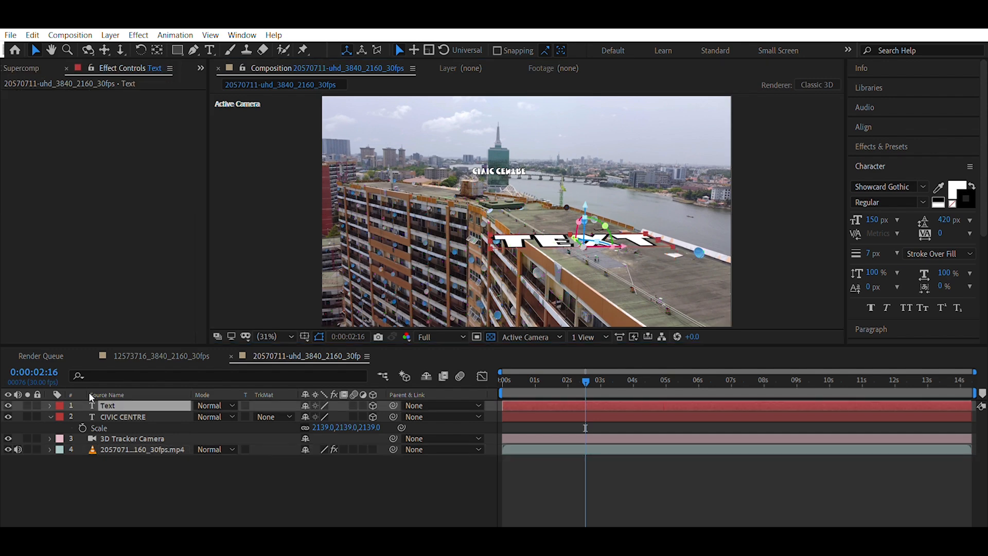
{"action": "type", "text": "100"}
{"action": "type", "text": "4"}
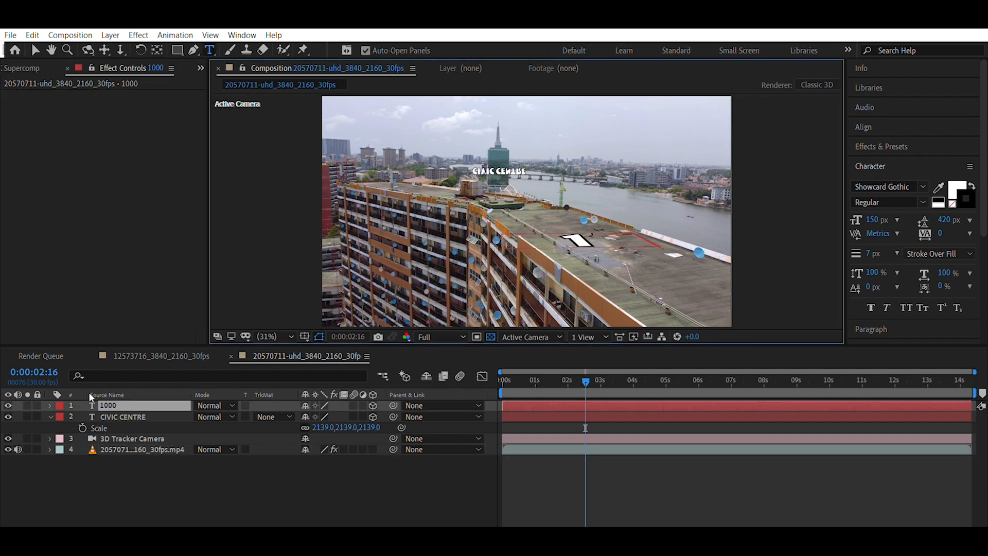
{"action": "key", "text": "BackSpace"}
{"action": "type", "text": "4"}
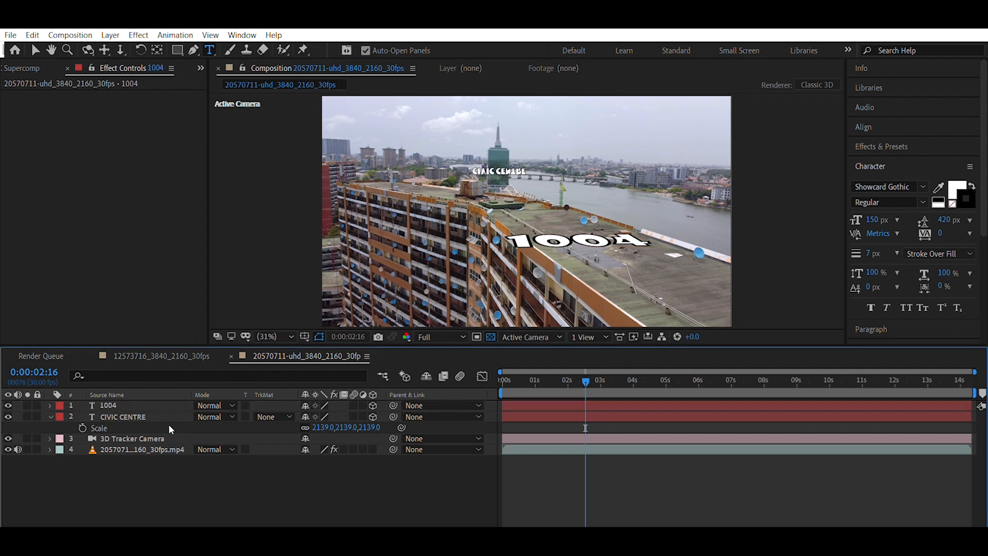
{"action": "key", "text": "Escape"}
{"action": "key", "text": "v"}
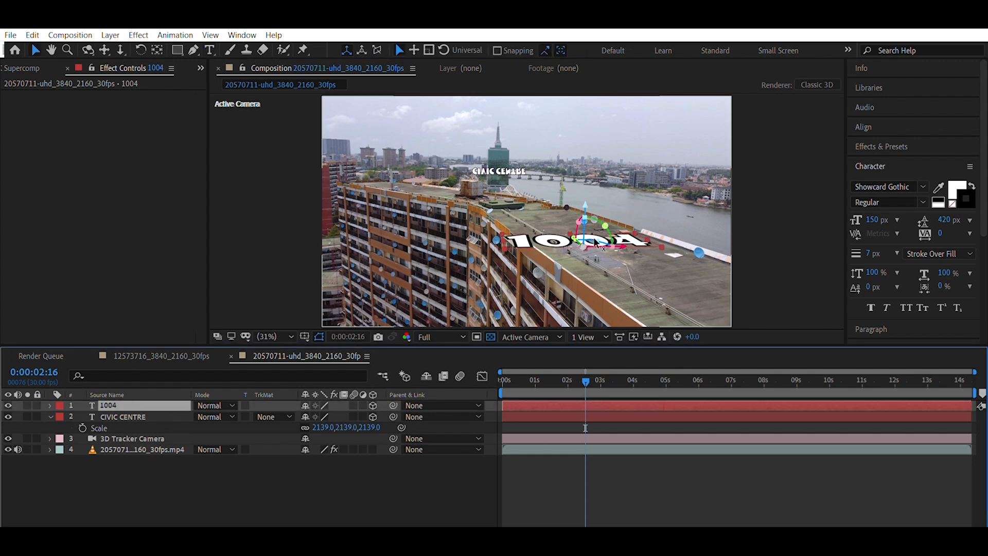
Rotate the 1004 text to run along the rooftop and scale it to 1175%.
{"action": "left_click_drag", "start_coordinate": [606, 238], "coordinate": [623, 245]}
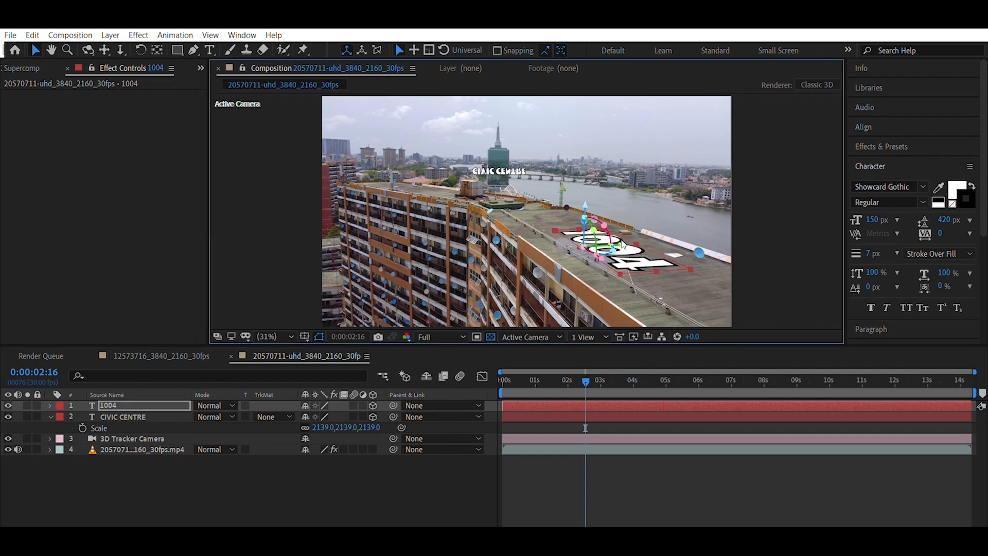
{"action": "key", "text": "s"}
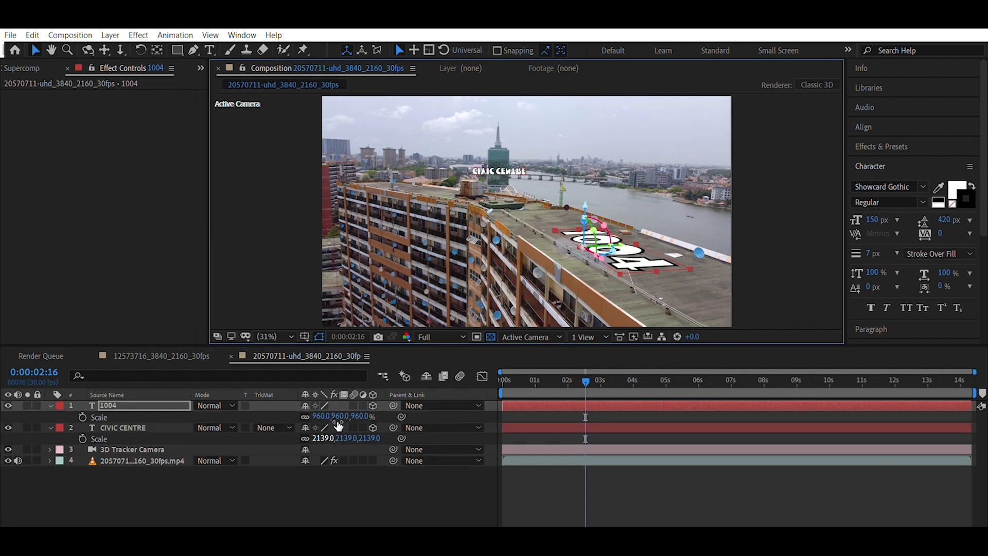
{"action": "left_click_drag", "start_coordinate": [337, 417], "coordinate": [478, 398]}
{"action": "left_click", "coordinate": [738, 380]}
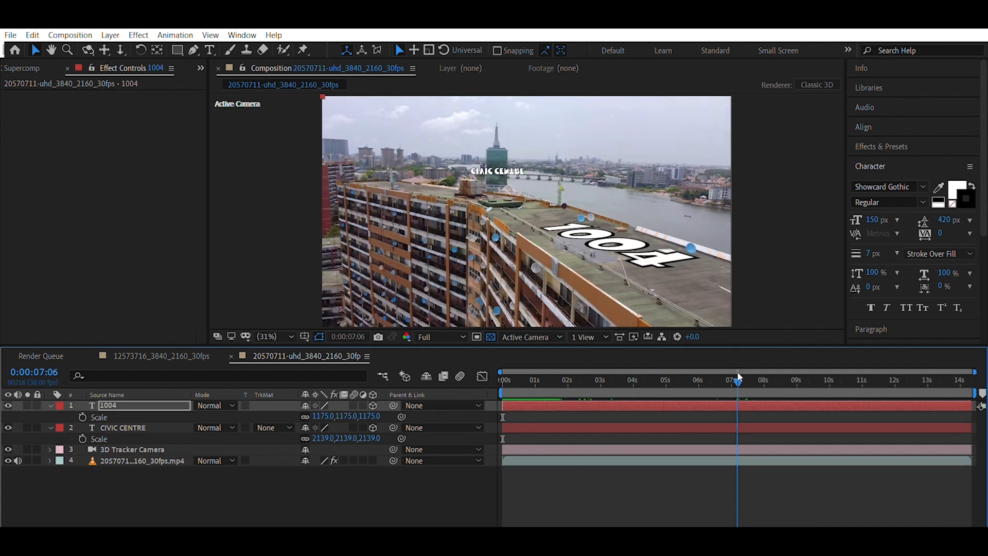
{"action": "left_click_drag", "start_coordinate": [740, 378], "coordinate": [496, 365]}
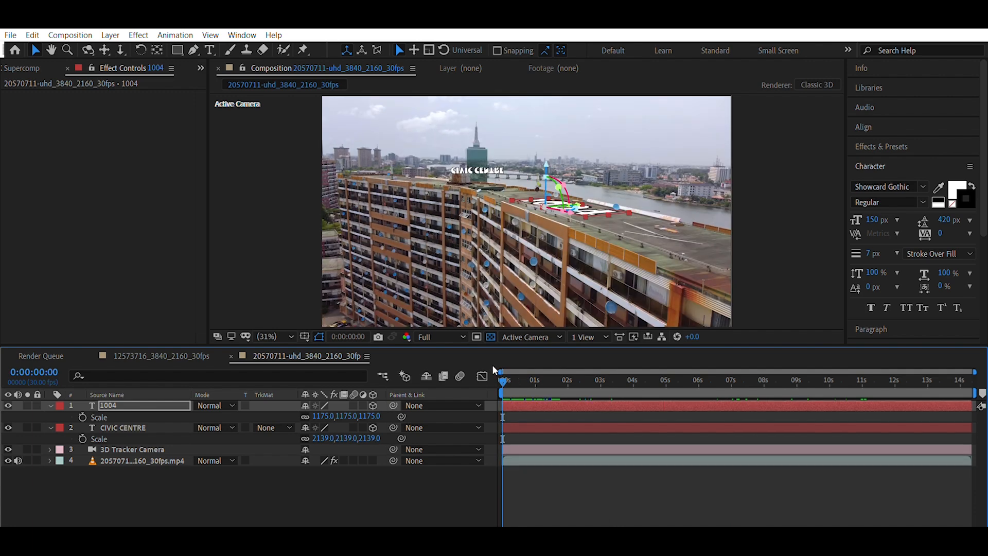
Rotate the CIVIC CENTRE text about 63° around its X axis to stand upright, and check it at 0:00:08:25.
{"action": "left_click", "coordinate": [93, 496]}
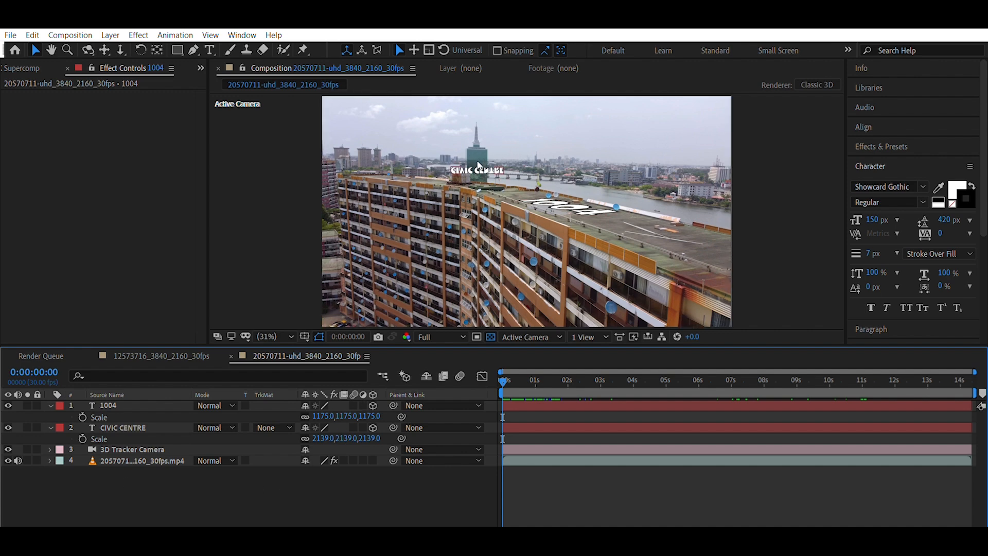
{"action": "left_click", "coordinate": [477, 161]}
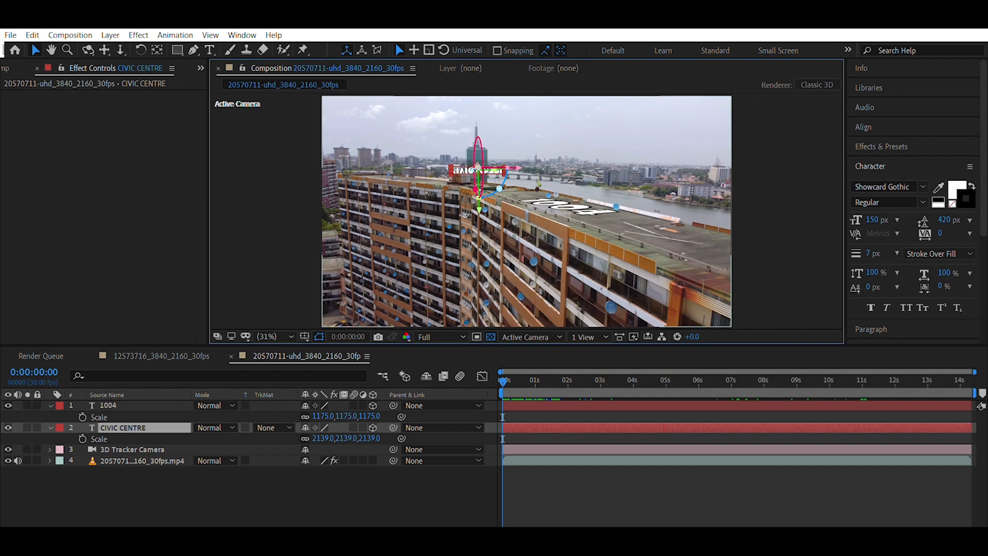
{"action": "left_click_drag", "start_coordinate": [477, 169], "coordinate": [476, 120]}
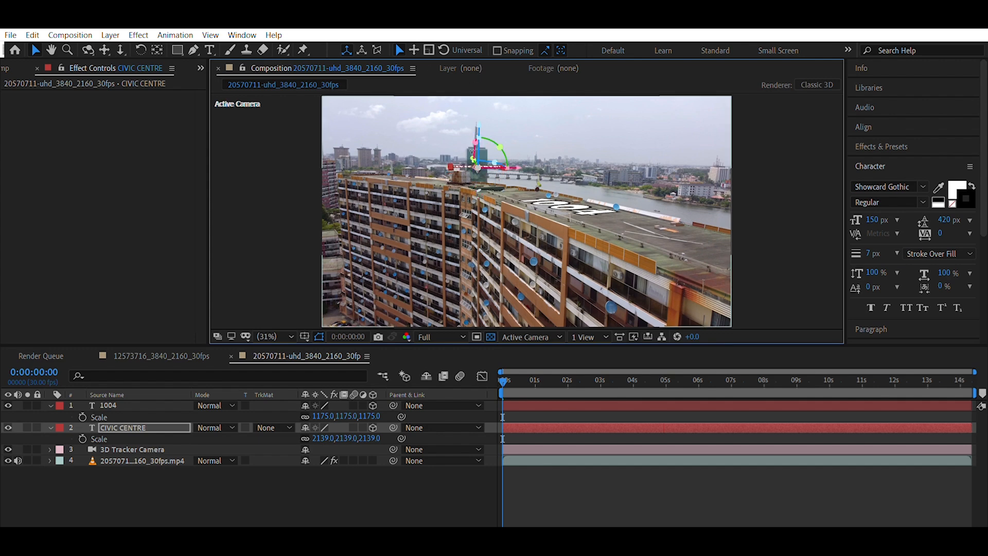
{"action": "key", "text": "ctrl+z"}
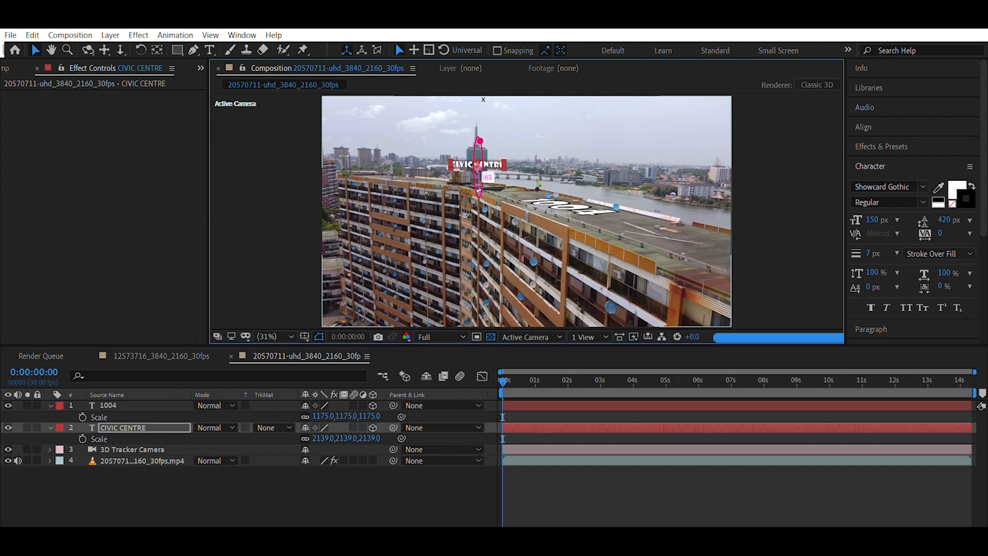
{"action": "left_click", "coordinate": [527, 477]}
{"action": "left_click_drag", "start_coordinate": [549, 360], "coordinate": [792, 371]}
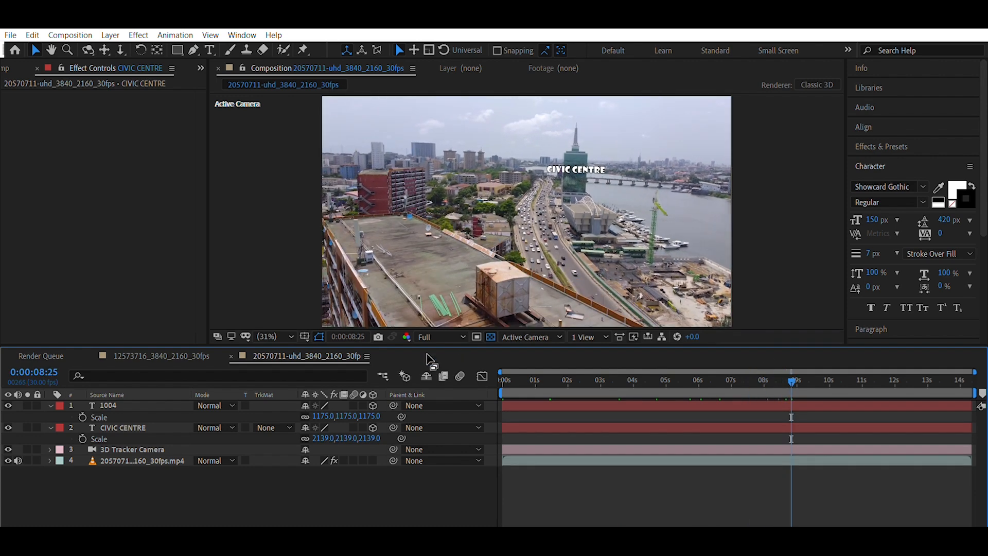
Review the first frames of composition 12573716_3840_2160_30fps and its footage's 3D Camera Tracker settings.
{"action": "left_click", "coordinate": [156, 352]}
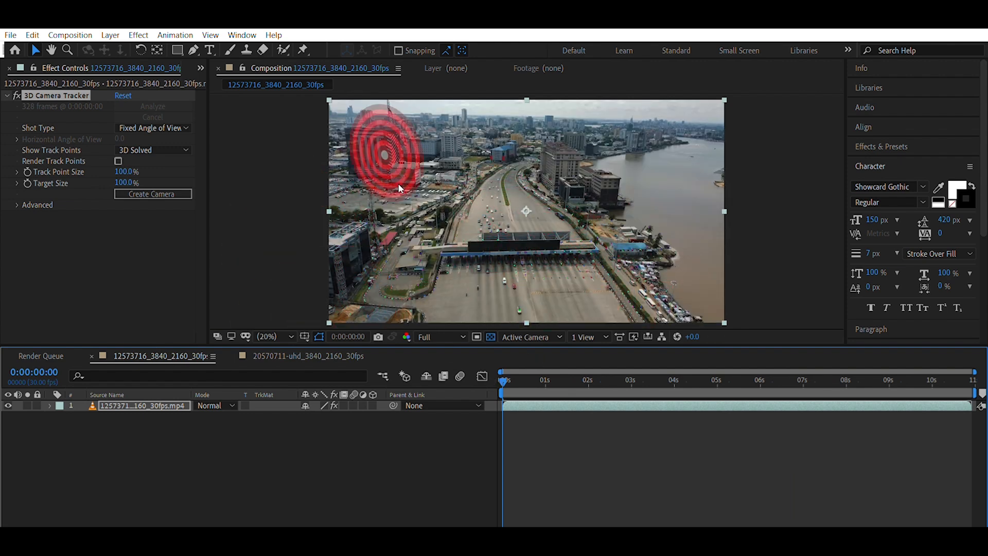
{"action": "left_click_drag", "start_coordinate": [546, 375], "coordinate": [490, 363]}
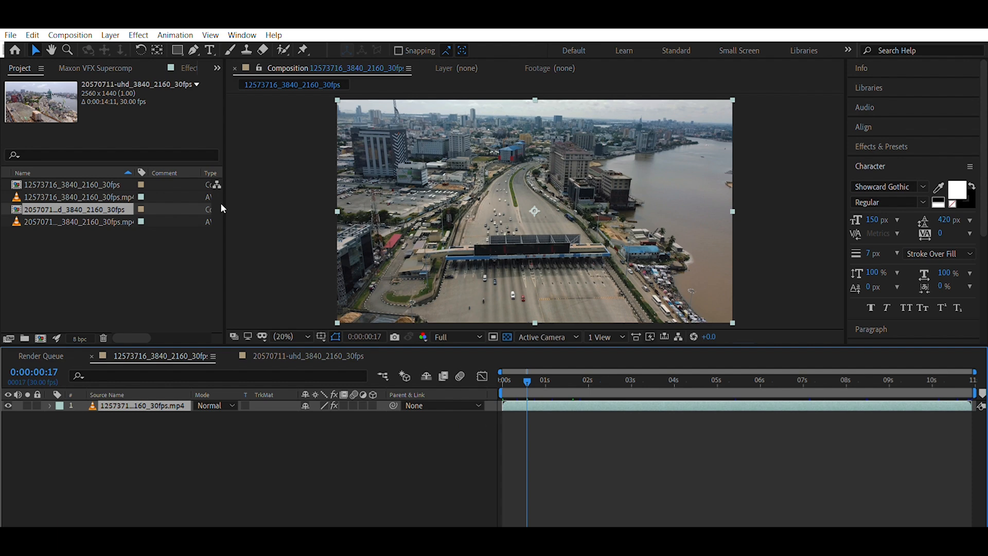
{"action": "key", "text": "F3"}
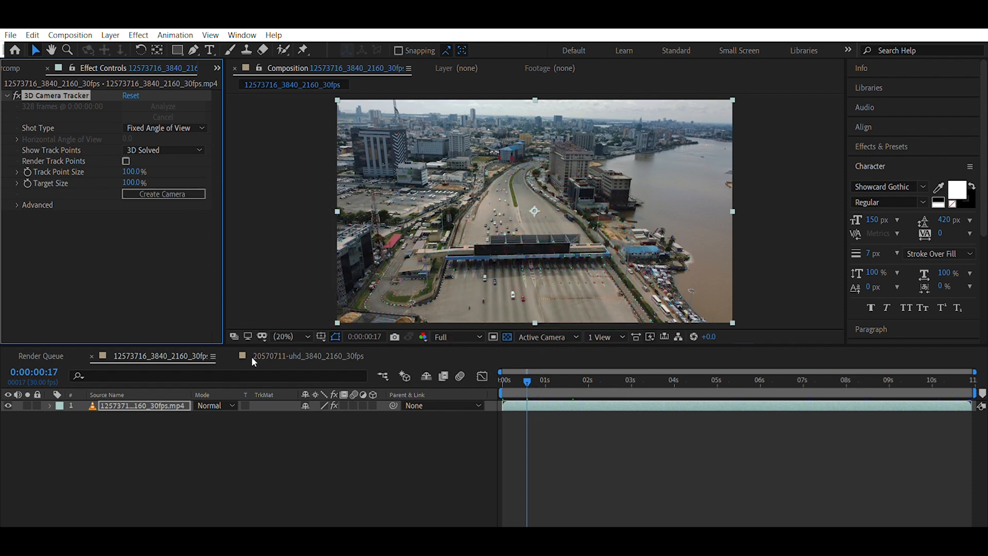
In composition 20570711, turn the 1004 text around to follow the rooftop at 0:00:02:16, with its scale at 1175%.
{"action": "left_click", "coordinate": [314, 355]}
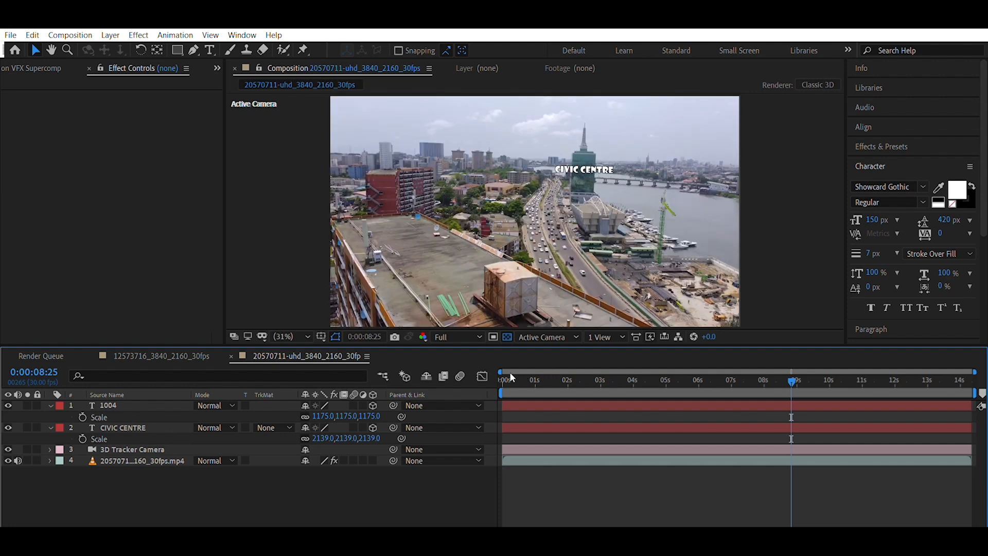
{"action": "left_click_drag", "start_coordinate": [508, 374], "coordinate": [497, 376]}
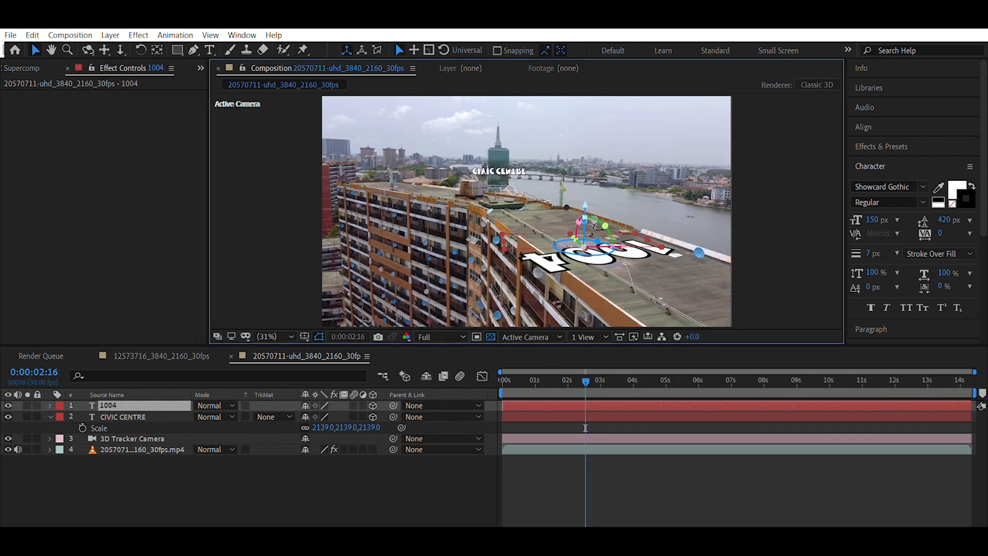
{"action": "mouse_move", "coordinate": [613, 248]}
{"action": "left_mouse_down"}
{"action": "mouse_move", "coordinate": [641, 233]}
{"action": "mouse_move", "coordinate": [623, 244]}
{"action": "left_mouse_up"}
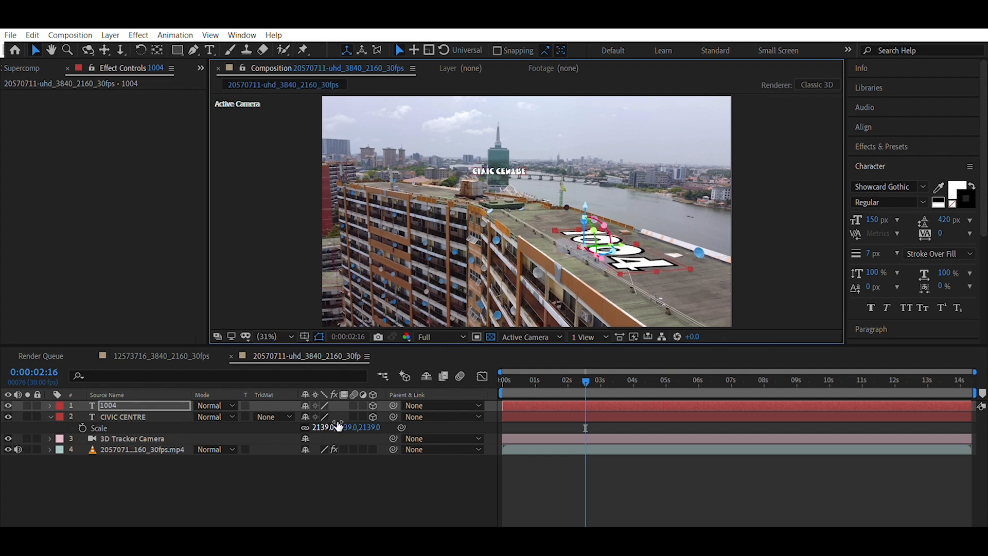
{"action": "key", "text": "s"}
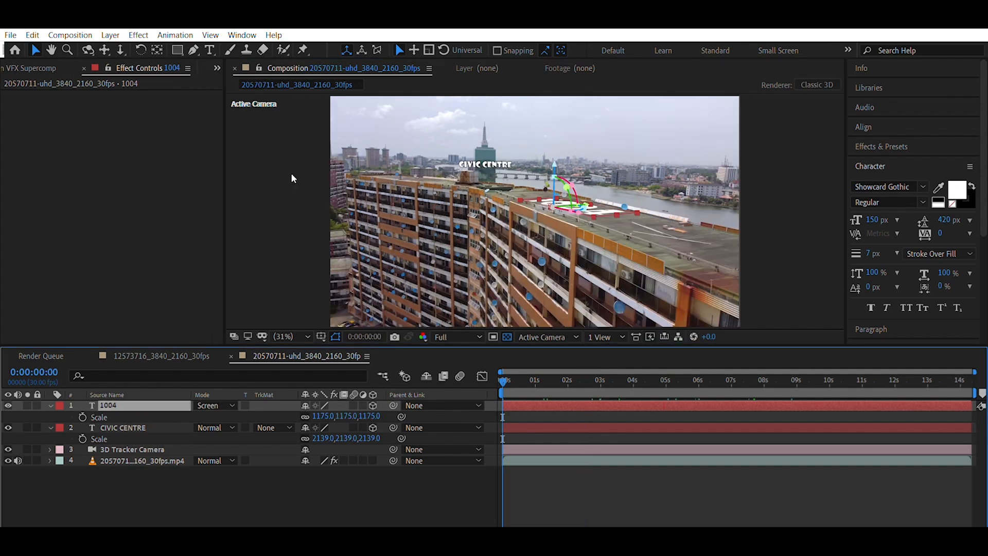
Try the Screen, Multiply and Overlay blending modes on the 1004 text over the rooftop.
{"action": "left_click", "coordinate": [579, 480]}
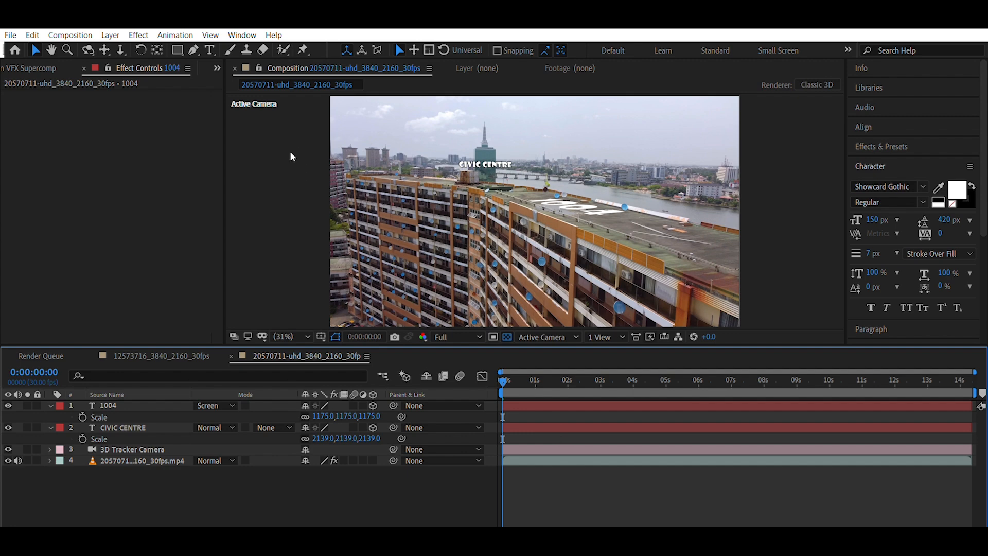
{"action": "key", "text": "ctrl+z"}
{"action": "key", "text": "ctrl+z"}
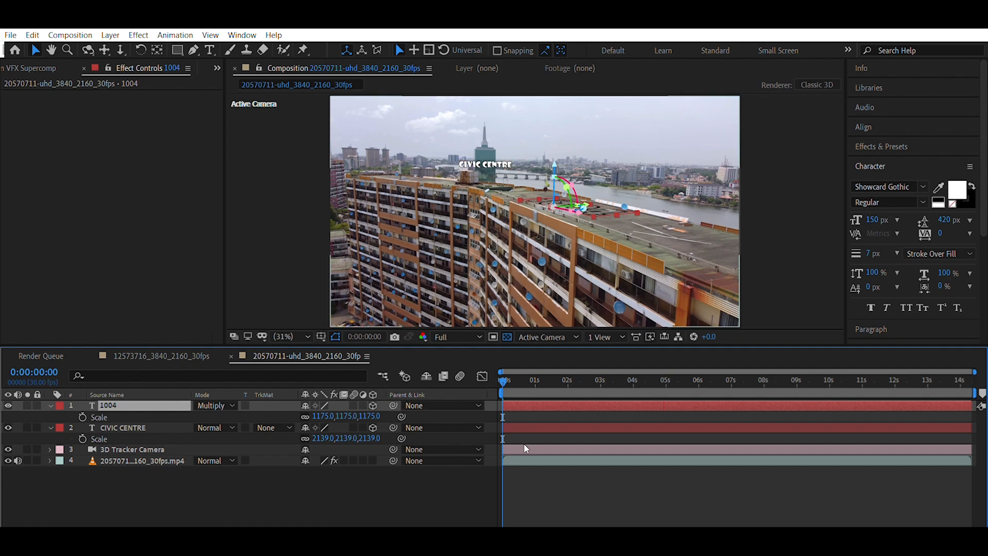
{"action": "key", "text": "ctrl+shift+a"}
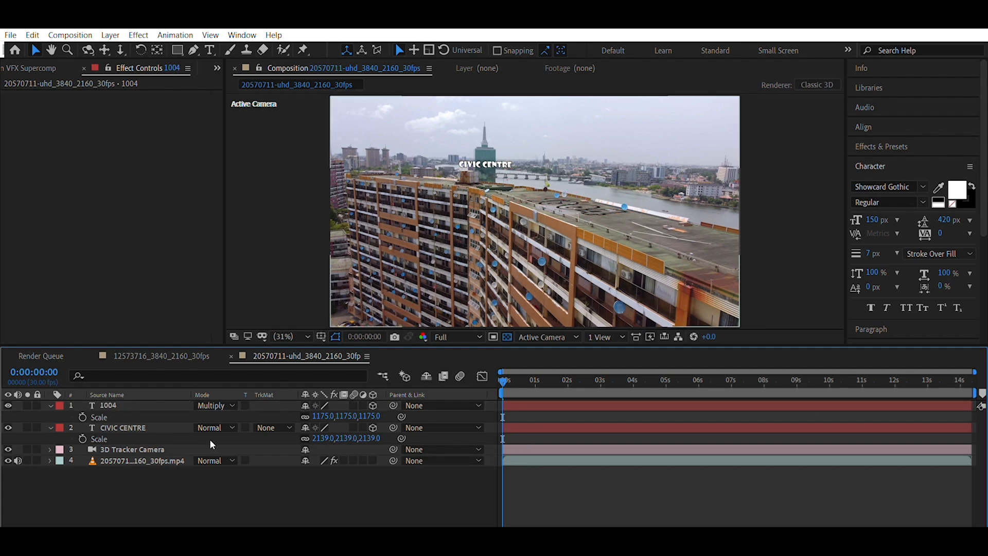
{"action": "left_click", "coordinate": [224, 391]}
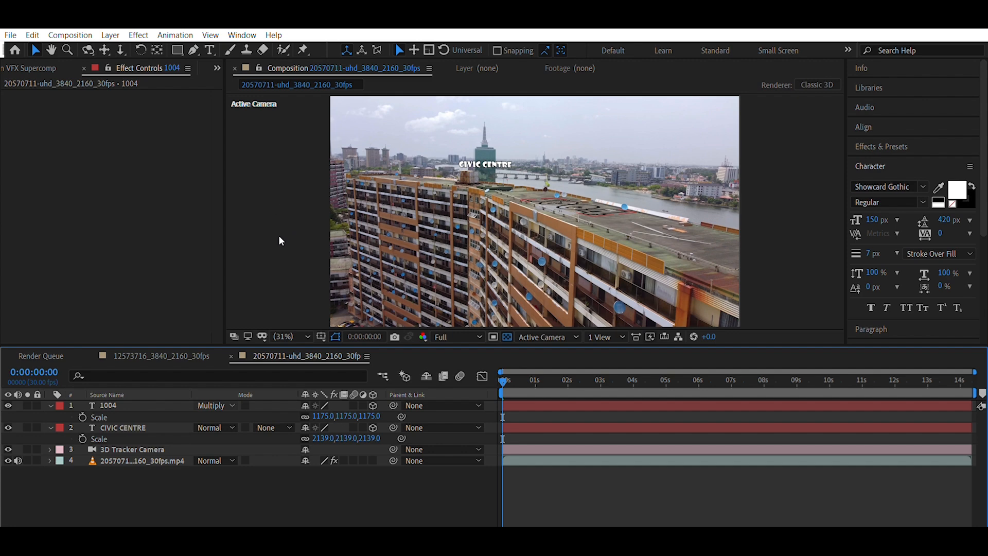
{"action": "key", "text": "ctrl+z"}
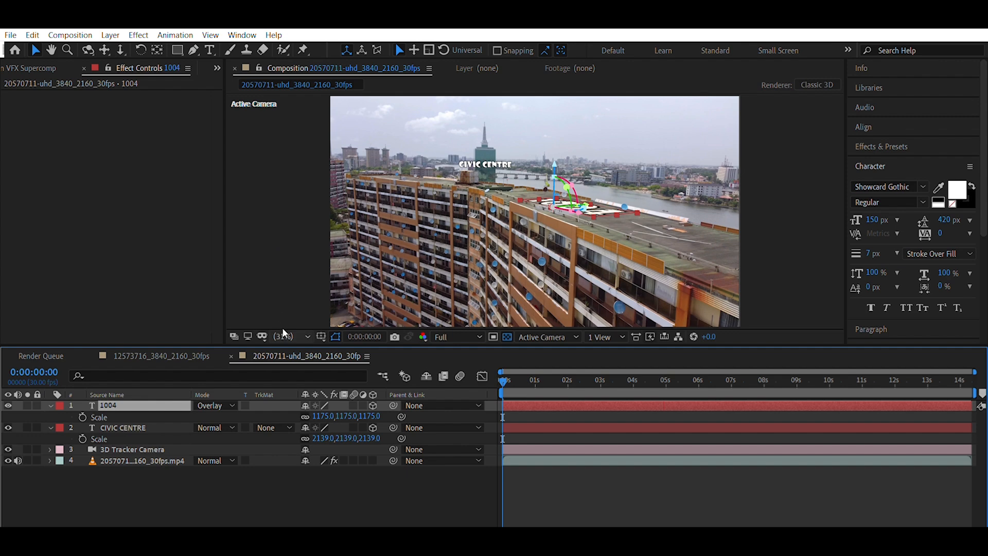
{"action": "left_click", "coordinate": [322, 467]}
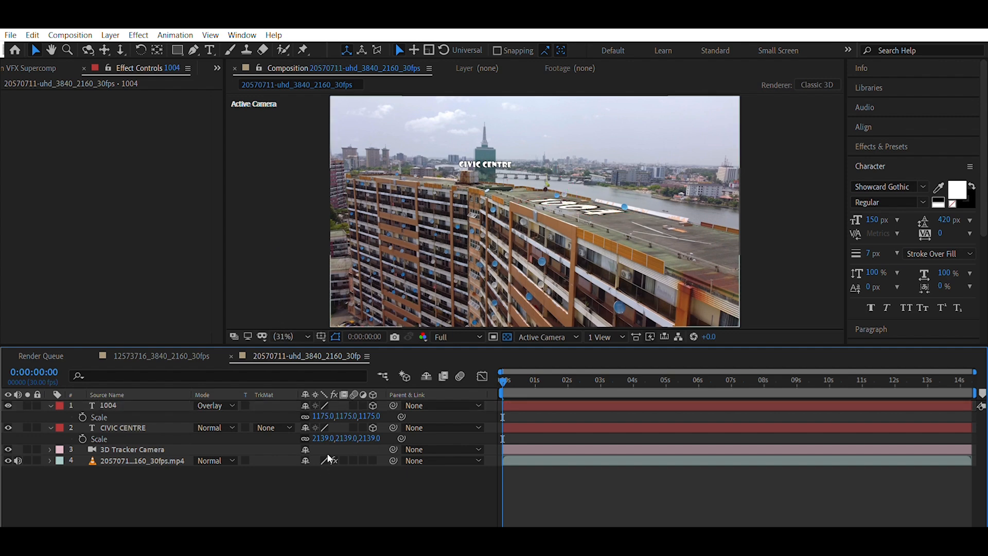
Try the Hue and Hard Light blending modes on the 1004 text.
{"action": "left_click", "coordinate": [226, 392]}
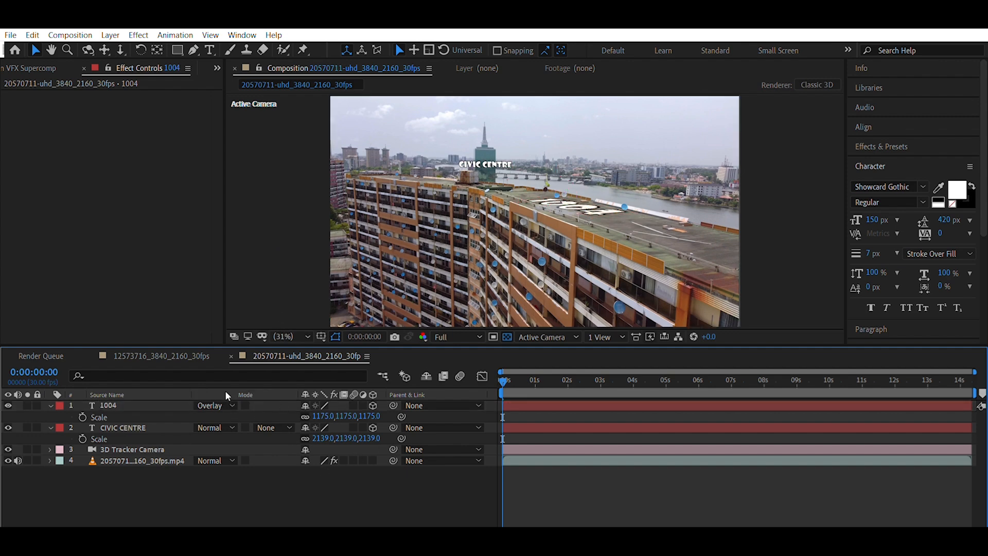
{"action": "left_click", "coordinate": [292, 409]}
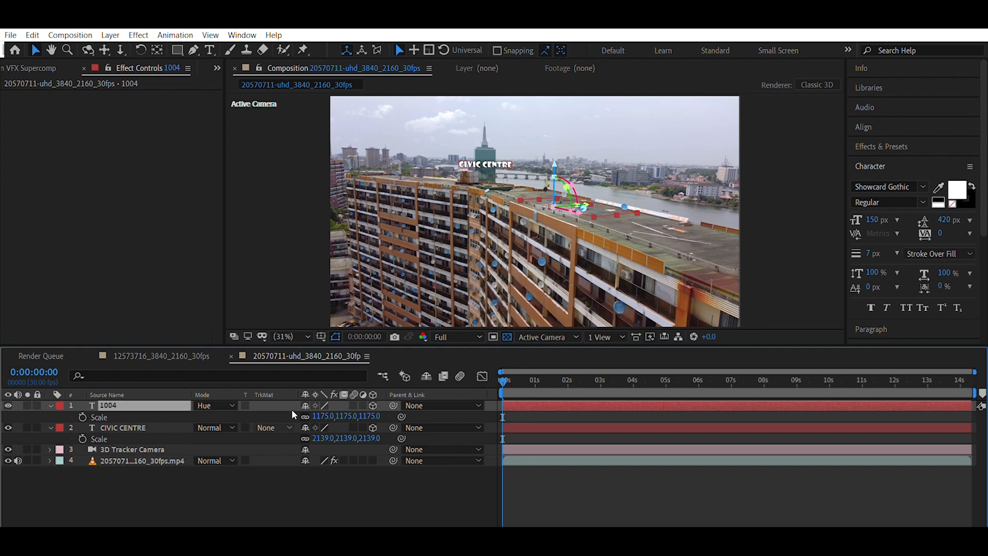
{"action": "left_click", "coordinate": [545, 463]}
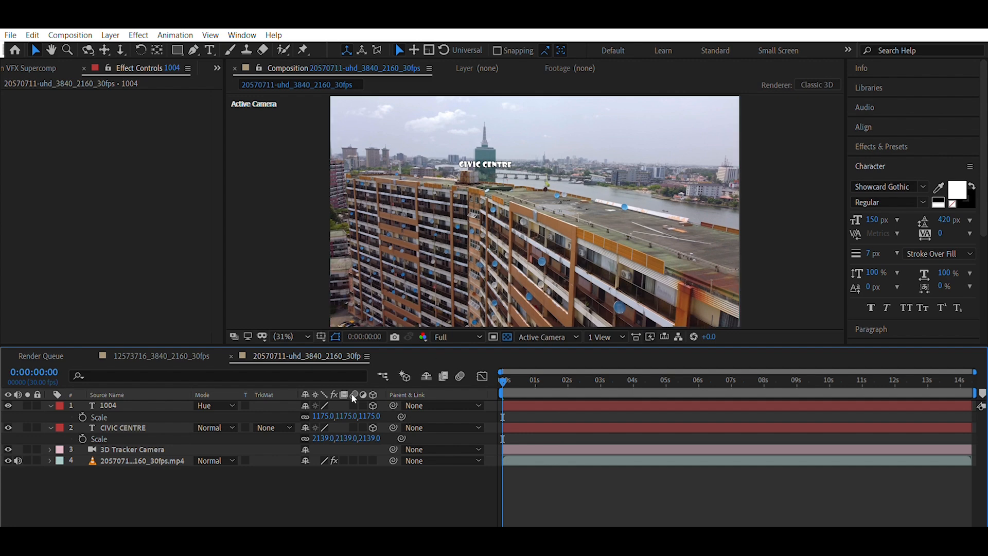
{"action": "left_click_drag", "start_coordinate": [237, 392], "coordinate": [236, 393]}
{"action": "left_click", "coordinate": [280, 271]}
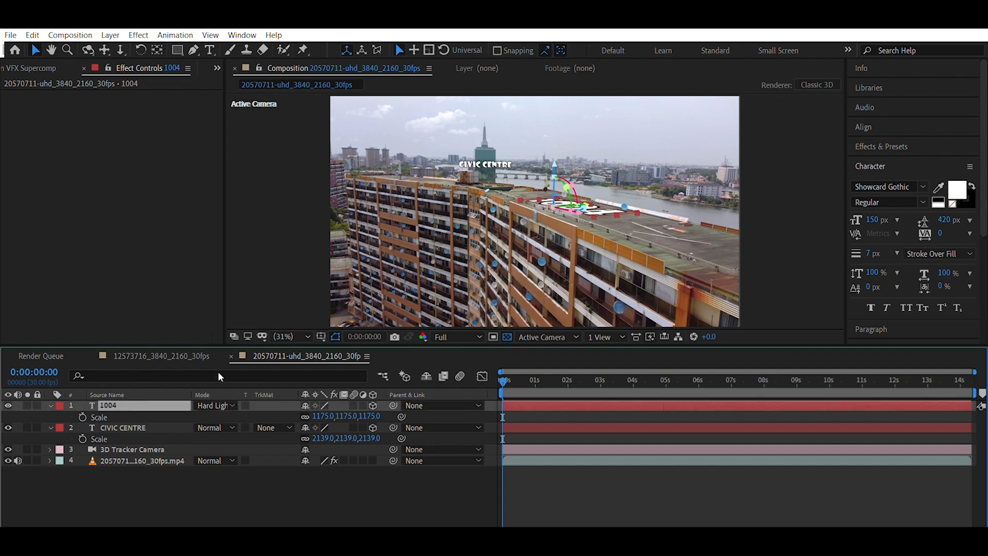
Set both text layers to Overlay blending, with 40% opacity for 1004 and 70% for CIVIC CENTRE.
{"action": "left_click_drag", "start_coordinate": [221, 385], "coordinate": [222, 391]}
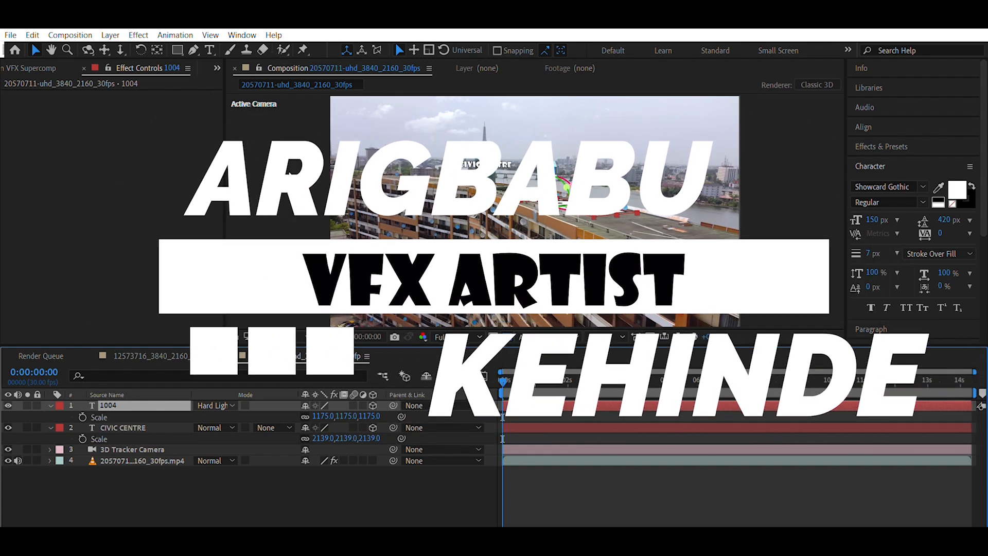
{"action": "left_click", "coordinate": [290, 173]}
{"action": "left_click", "coordinate": [284, 464]}
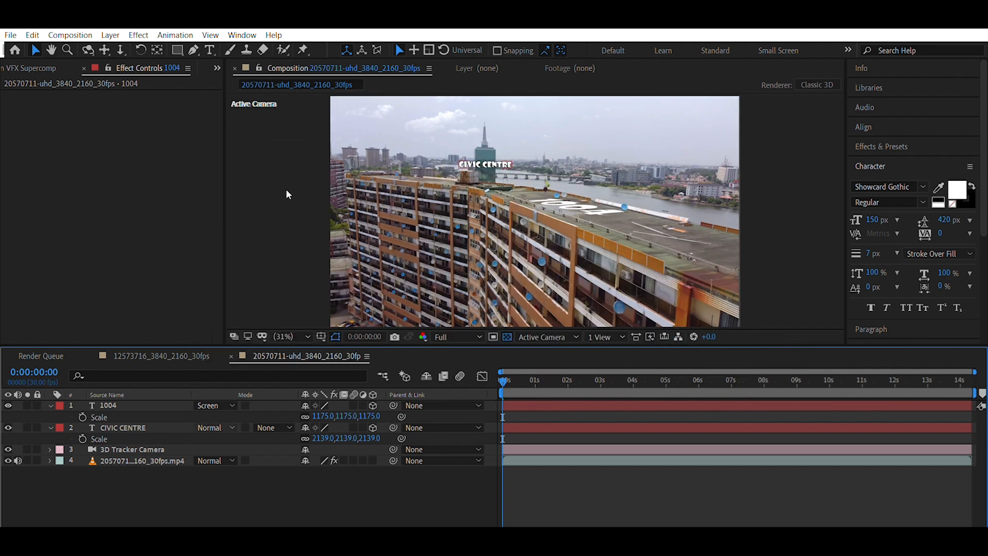
{"action": "left_click", "coordinate": [290, 152]}
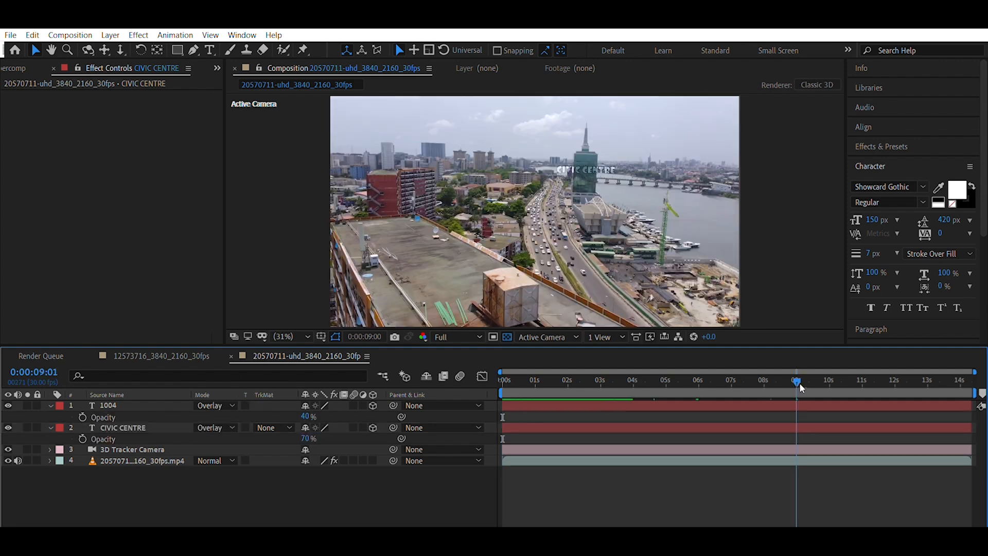
Display the footage's 3D Camera Tracker points and examine them against the labels at 0:00:09:09 and around 0:00:02:07.
{"action": "left_click_drag", "start_coordinate": [798, 384], "coordinate": [807, 384]}
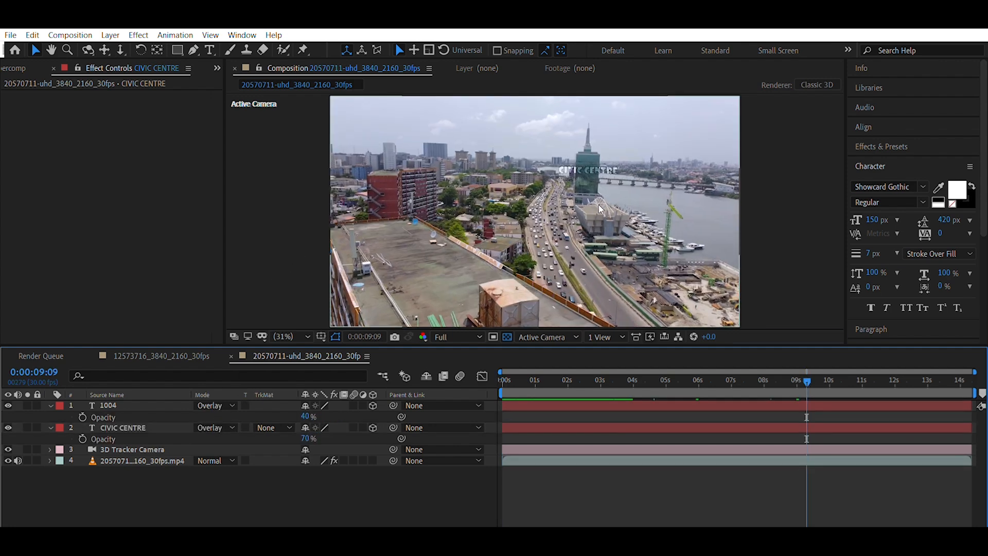
{"action": "left_click", "coordinate": [682, 431]}
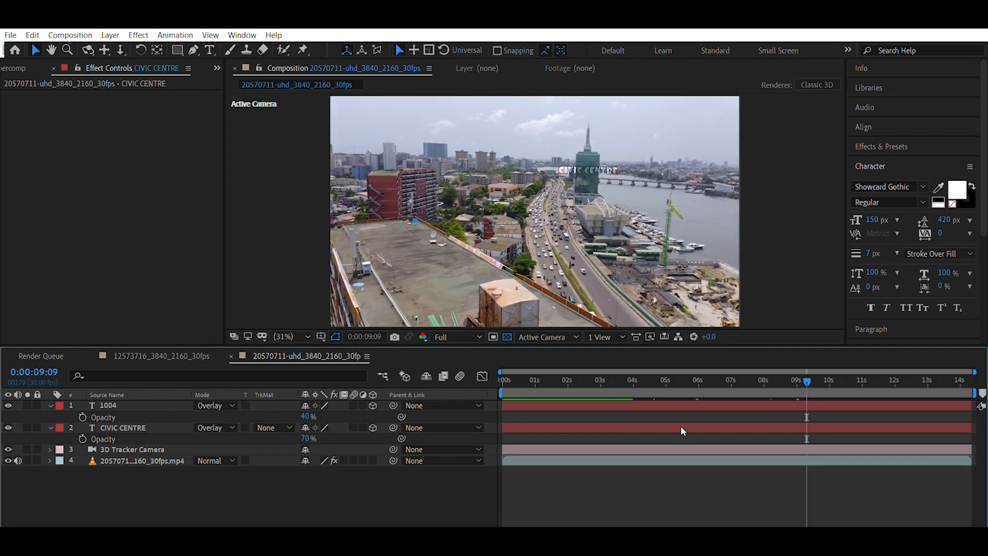
{"action": "left_click", "coordinate": [687, 457]}
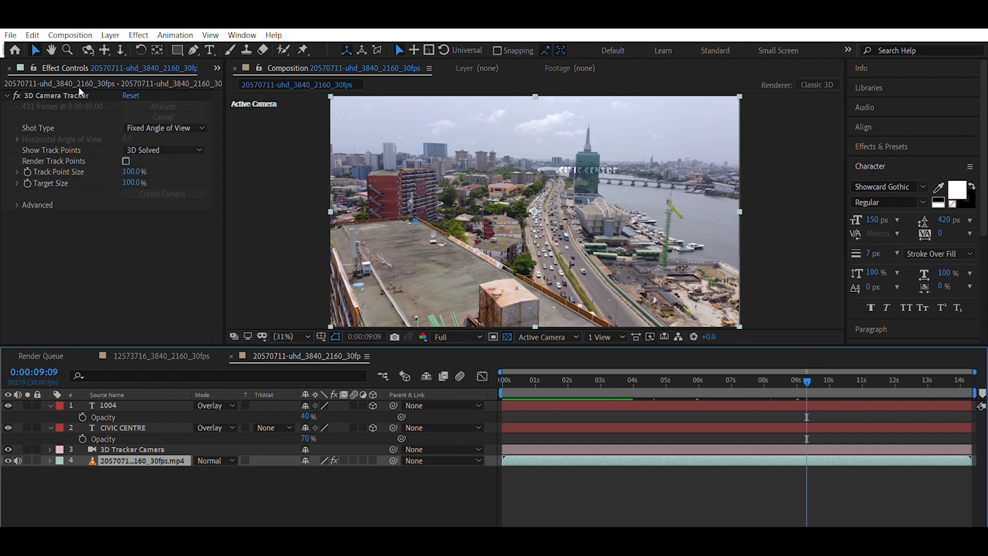
{"action": "left_click", "coordinate": [67, 95]}
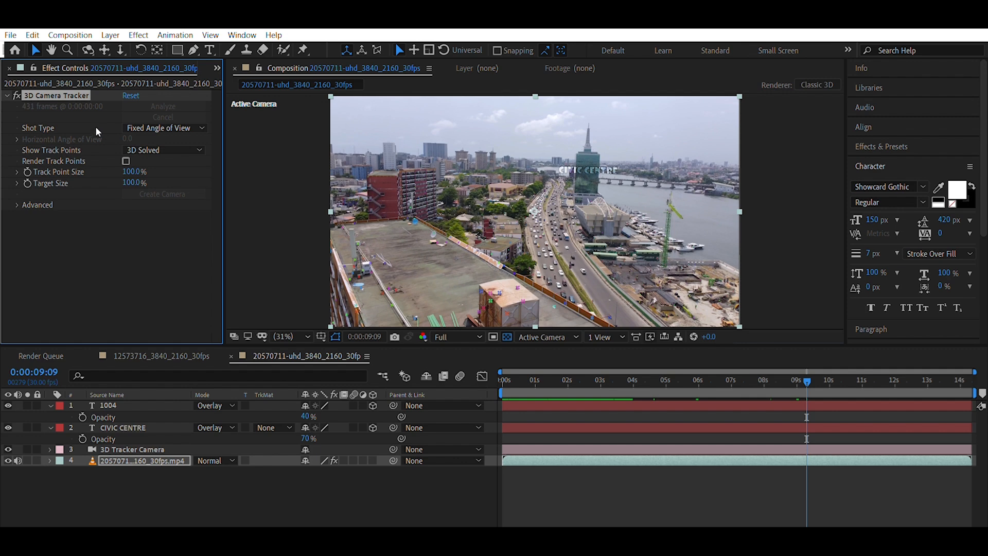
{"action": "left_click", "coordinate": [582, 380]}
{"action": "left_click", "coordinate": [573, 379]}
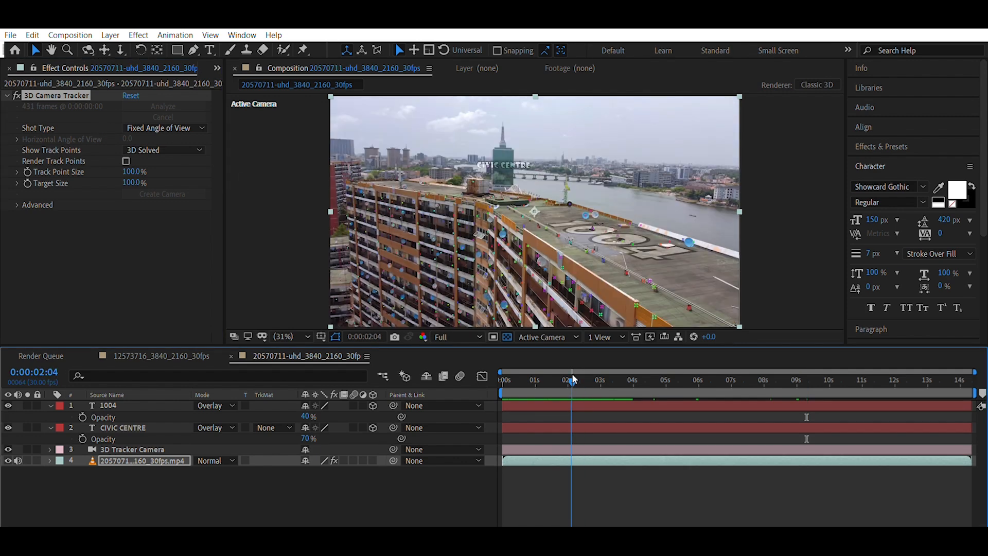
{"action": "left_click_drag", "start_coordinate": [573, 379], "coordinate": [576, 379]}
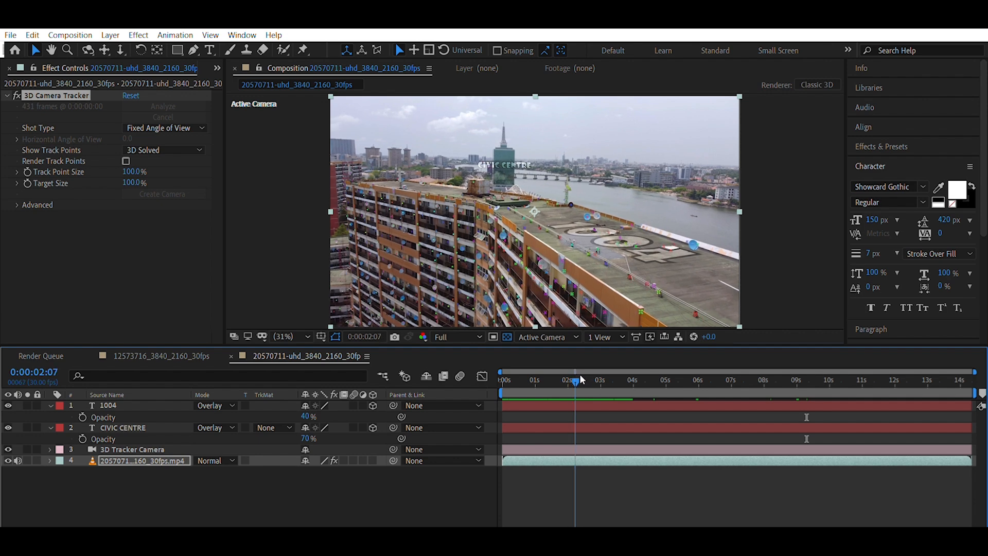
{"action": "left_click", "coordinate": [587, 379]}
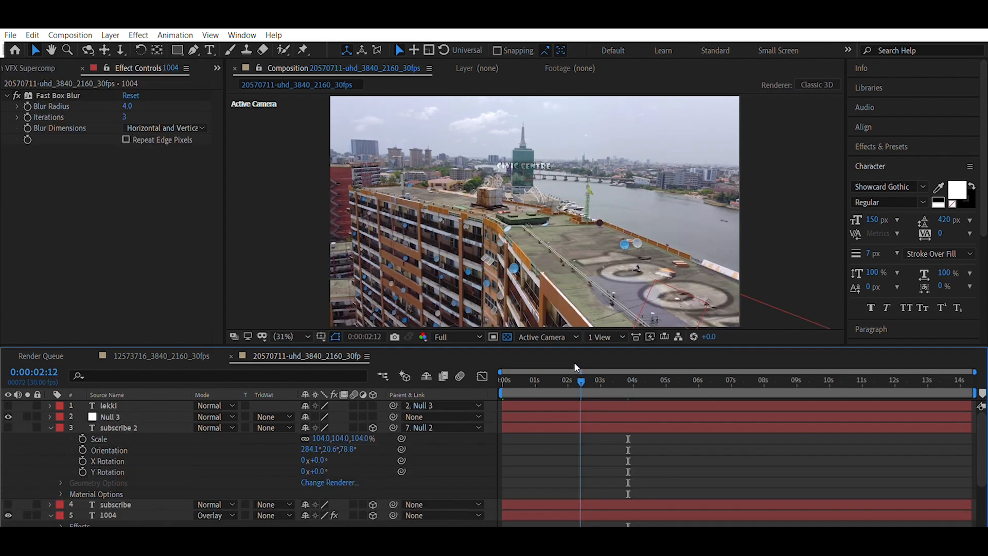
At 0:00:02:06, set the Fast Box Blur radius on the 1004 text to 2.0.
{"action": "left_click_drag", "start_coordinate": [581, 367], "coordinate": [576, 368]}
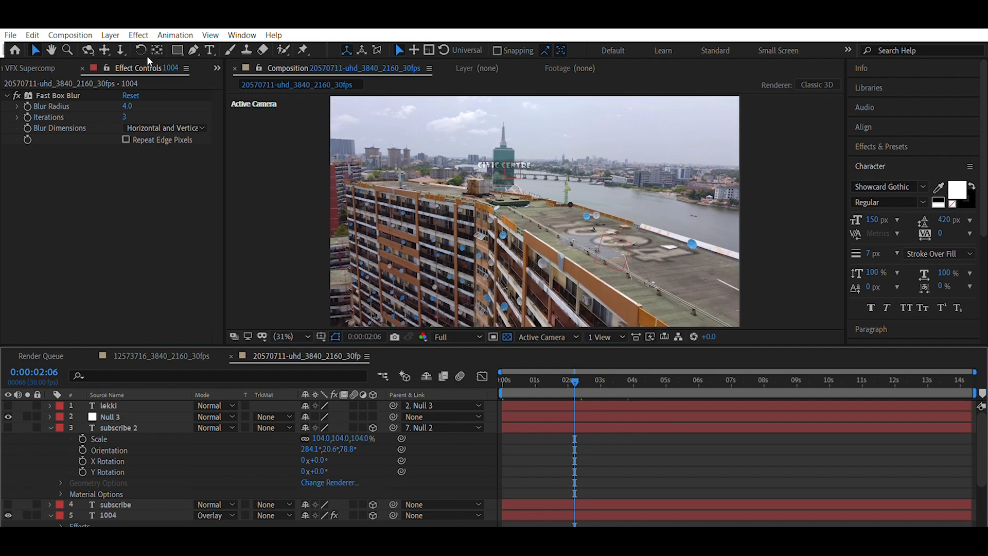
{"action": "left_click", "coordinate": [127, 106]}
{"action": "type", "text": "2"}
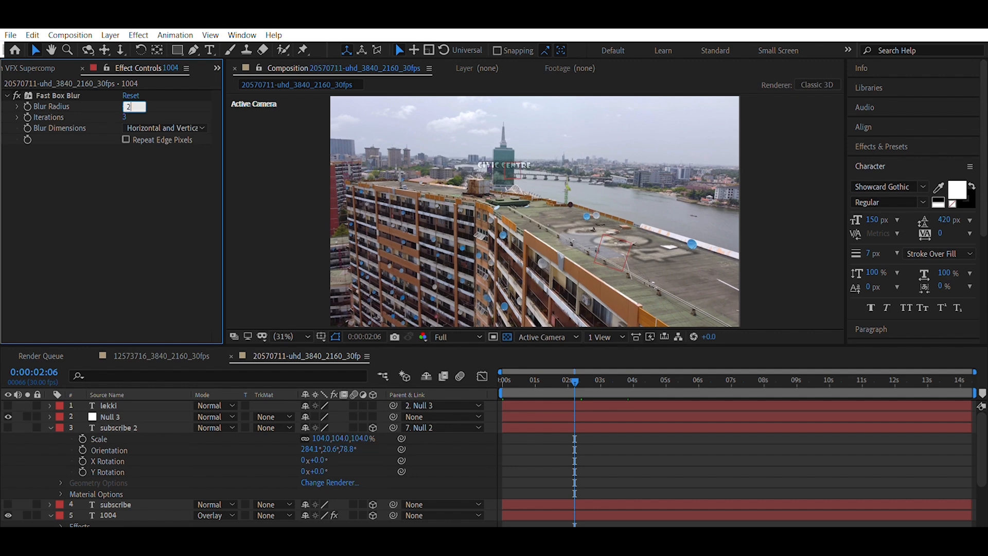
{"action": "key", "text": "Return"}
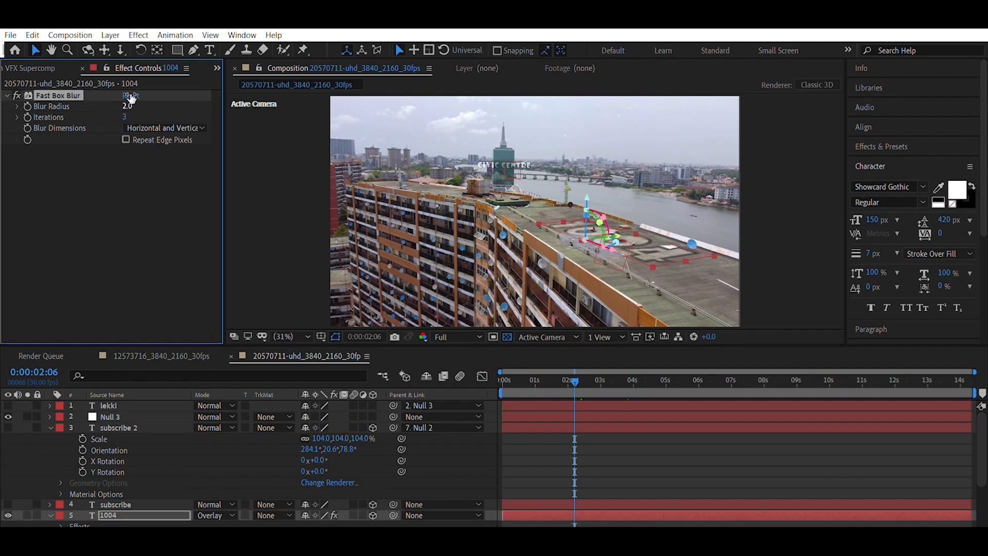
Set the Fast Box Blur radius on the 1004 text to 3.
{"action": "left_click", "coordinate": [127, 103]}
{"action": "type", "text": "3"}
{"action": "key", "text": "Return"}
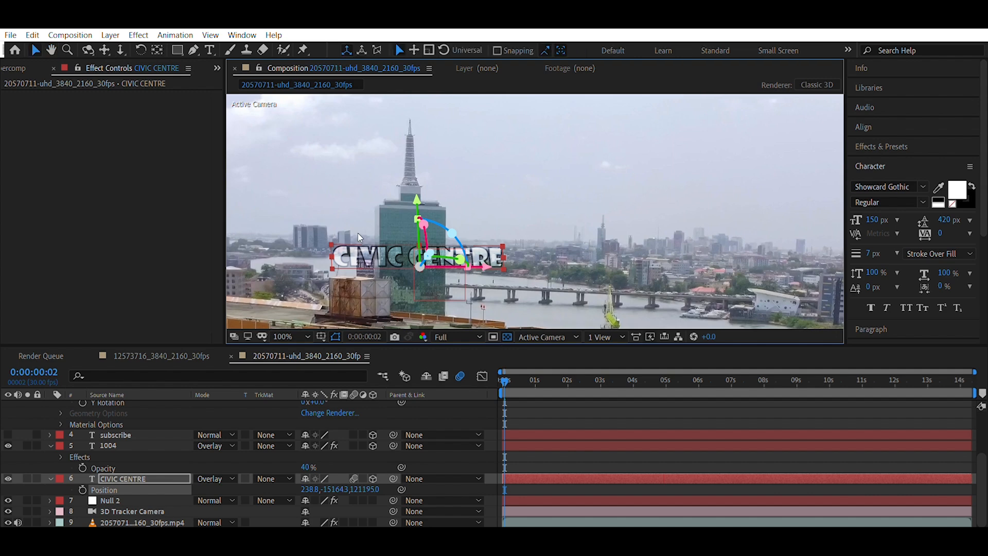
At 0:00:00:02, move the CIVIC CENTRE text off the green tower to just right of it, above the bridge, and deselect the layer.
{"action": "left_click_drag", "start_coordinate": [421, 233], "coordinate": [433, 221]}
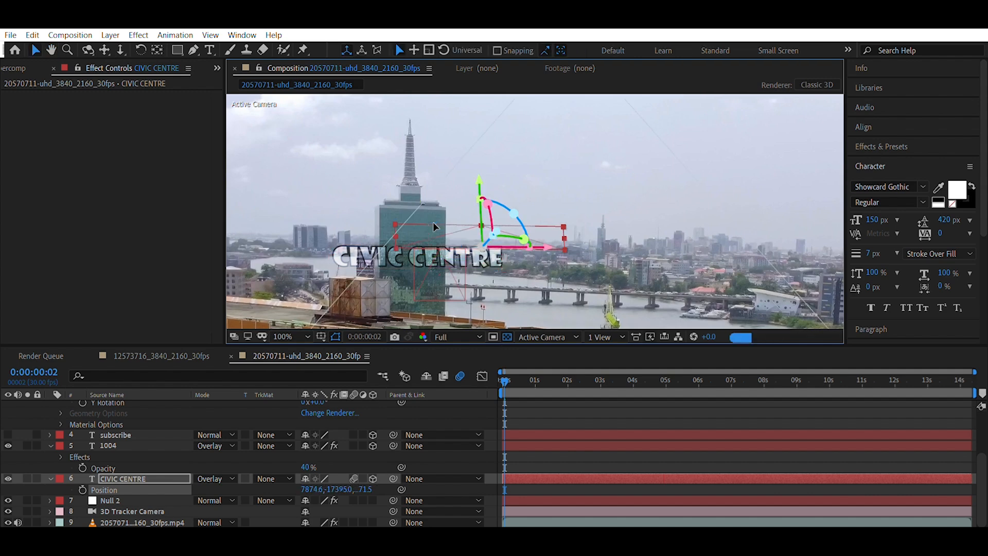
{"action": "left_click_drag", "start_coordinate": [454, 202], "coordinate": [479, 202]}
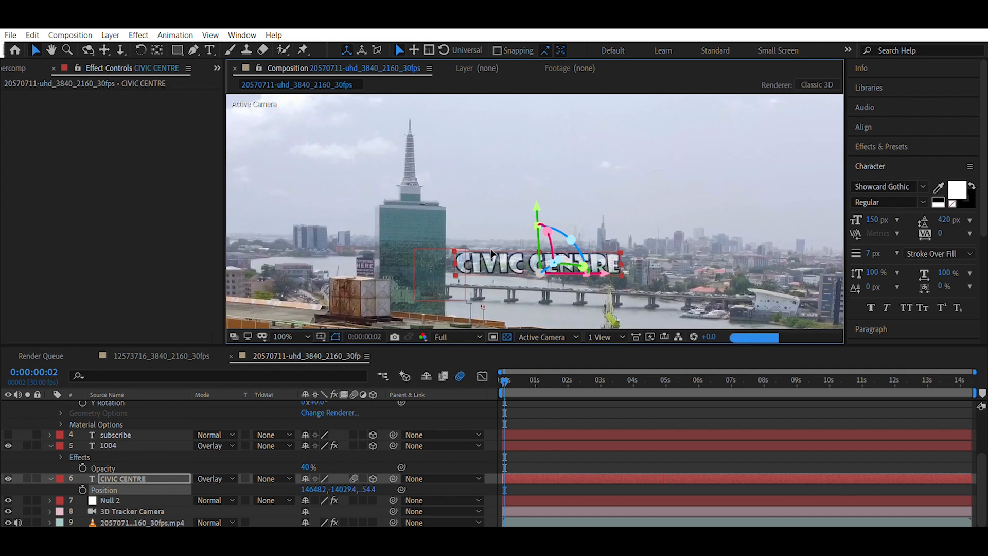
{"action": "left_click_drag", "start_coordinate": [490, 250], "coordinate": [489, 250]}
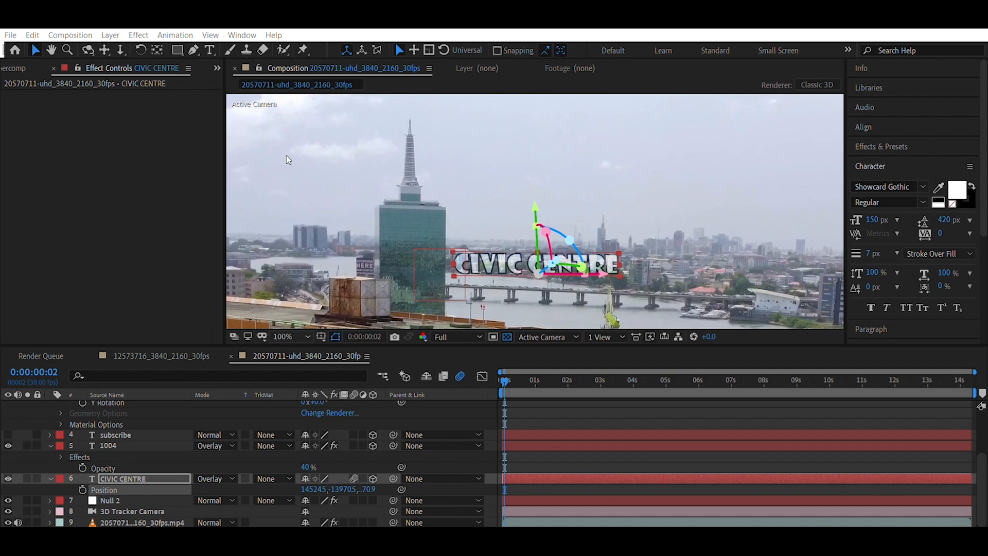
{"action": "key", "text": "alt+slash"}
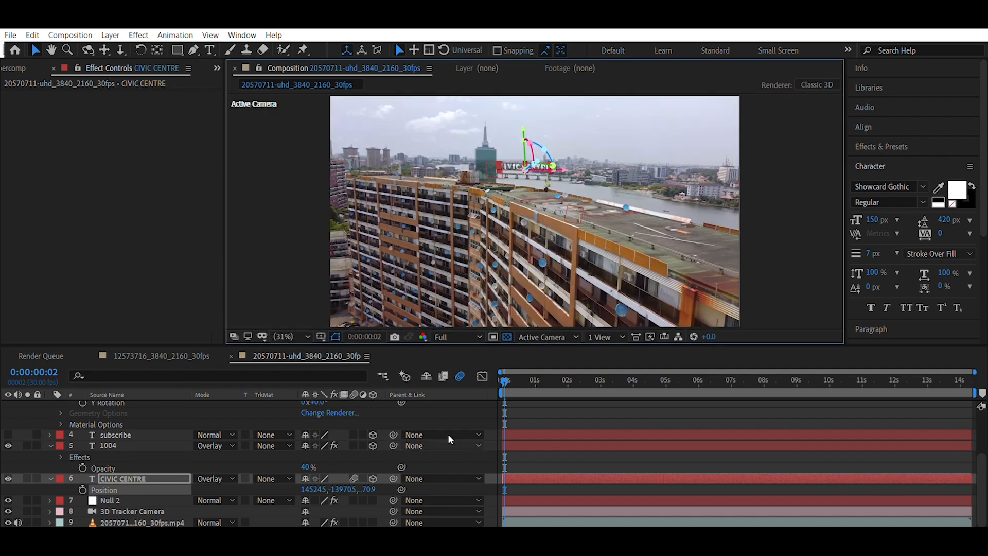
{"action": "left_click", "coordinate": [538, 412]}
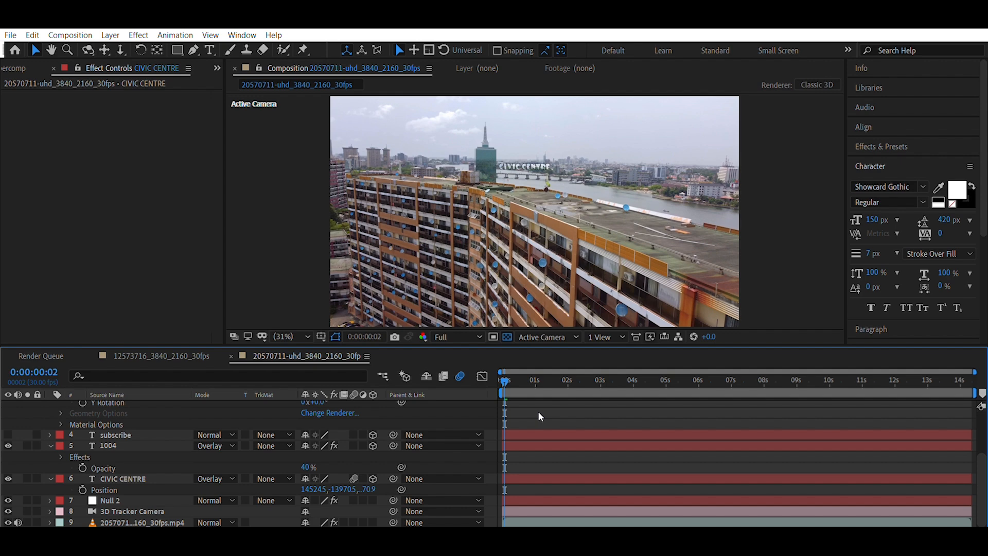
Preview the start of the composition and examine the CIVIC CENTRE label's placement beside the tower at several times up to 0:00:13:06.
{"action": "key", "text": "space"}
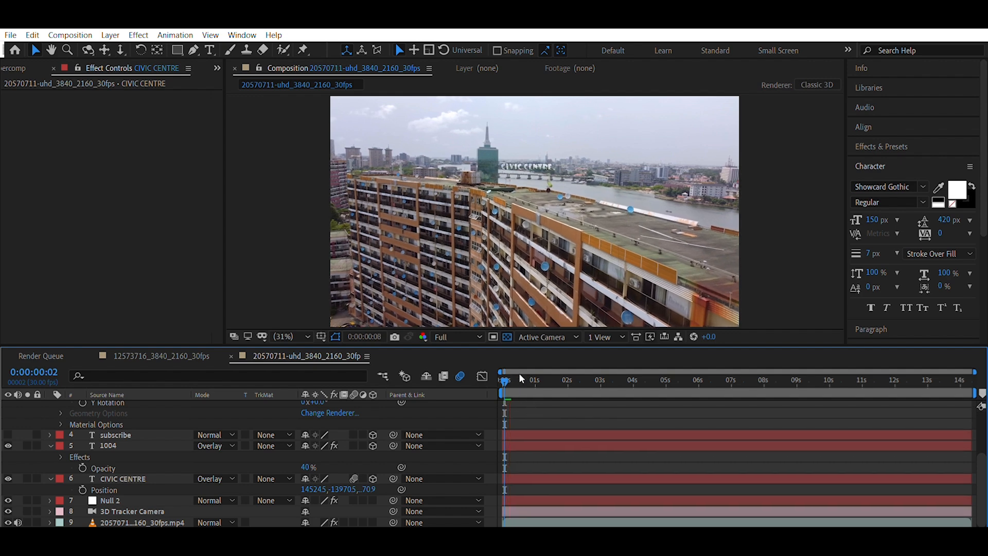
{"action": "left_click", "coordinate": [543, 379]}
{"action": "left_click", "coordinate": [647, 382]}
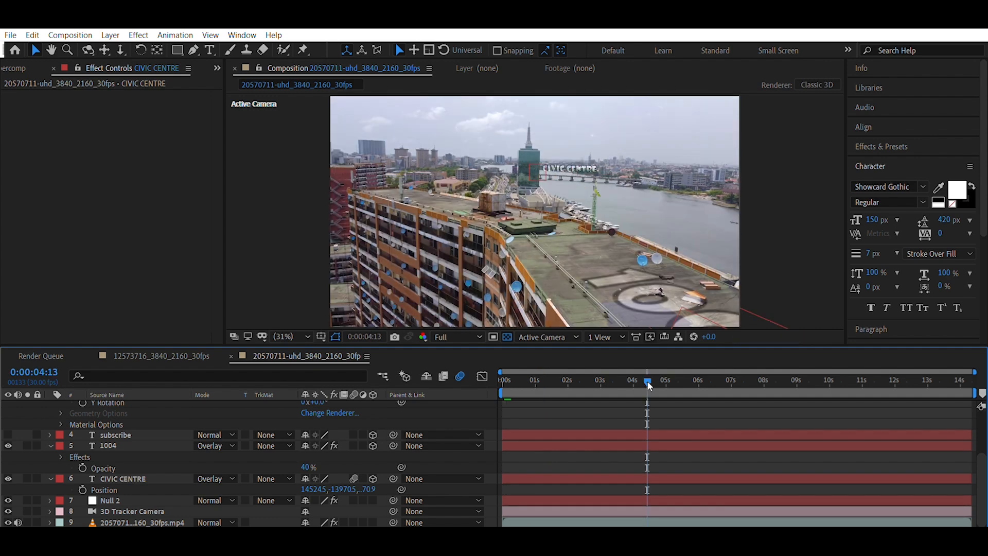
{"action": "left_click", "coordinate": [735, 377]}
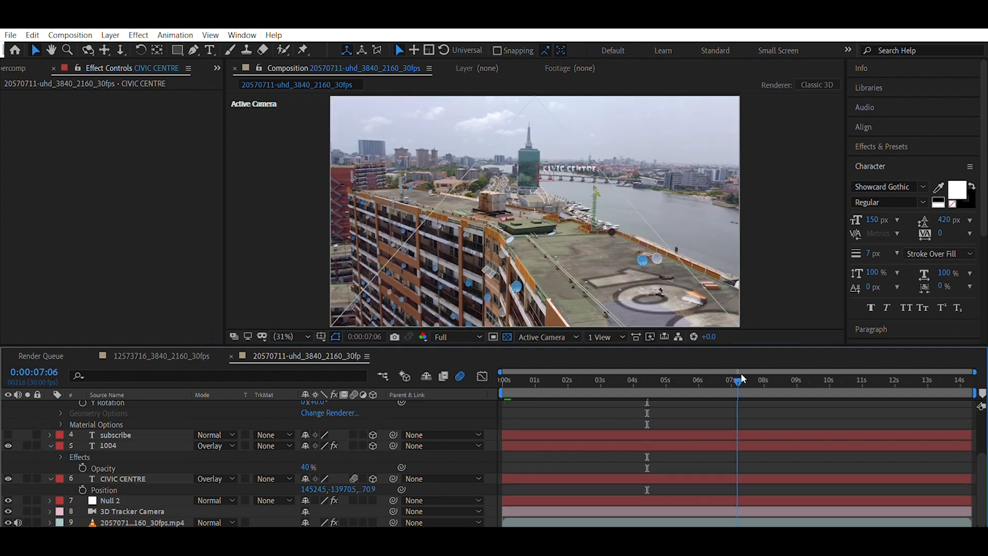
{"action": "left_click", "coordinate": [771, 381]}
{"action": "left_click", "coordinate": [776, 382]}
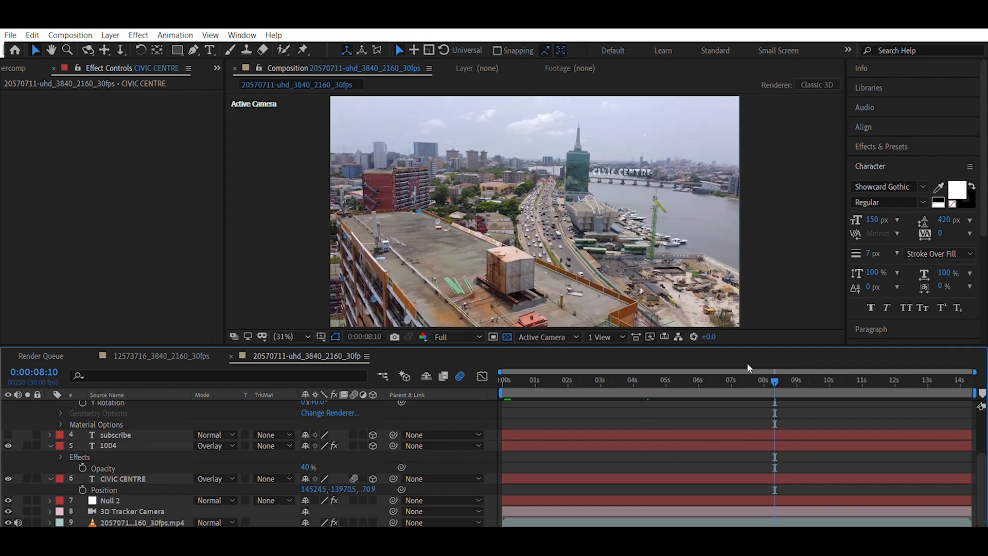
{"action": "left_click", "coordinate": [643, 379]}
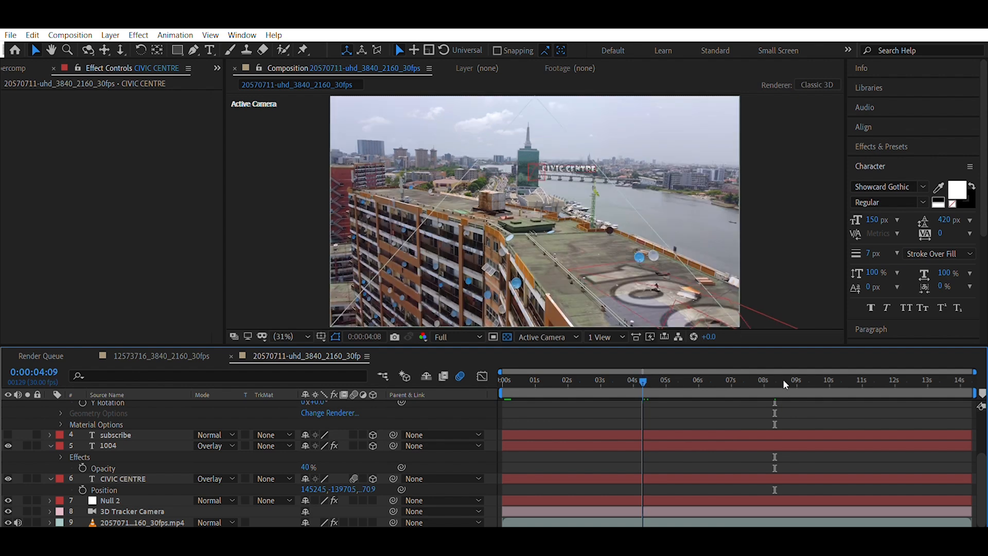
{"action": "left_click", "coordinate": [841, 390]}
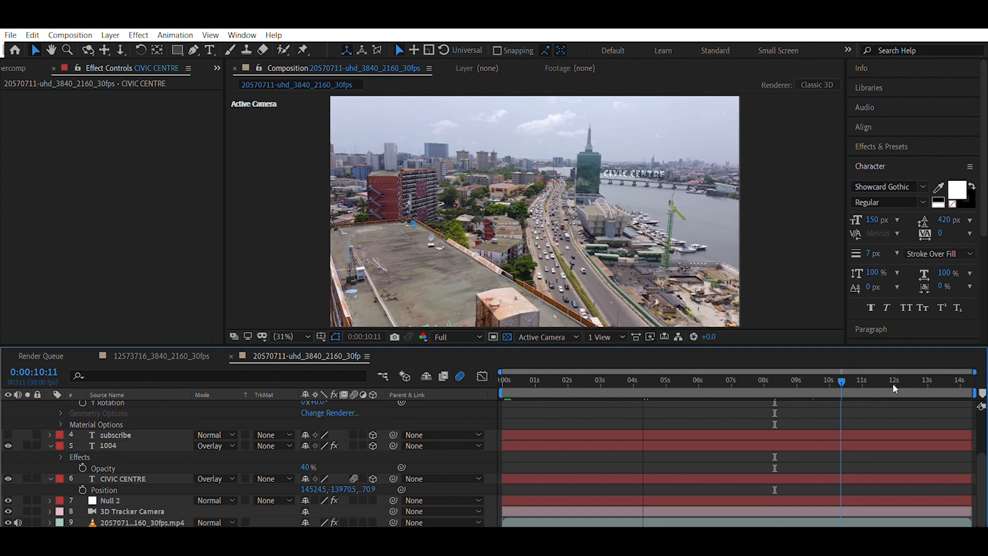
{"action": "left_click", "coordinate": [934, 383]}
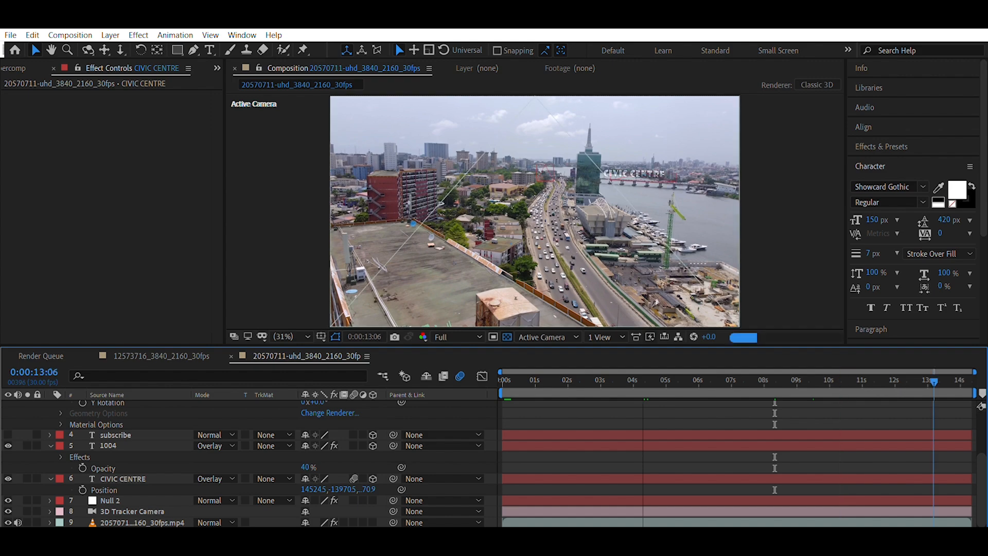